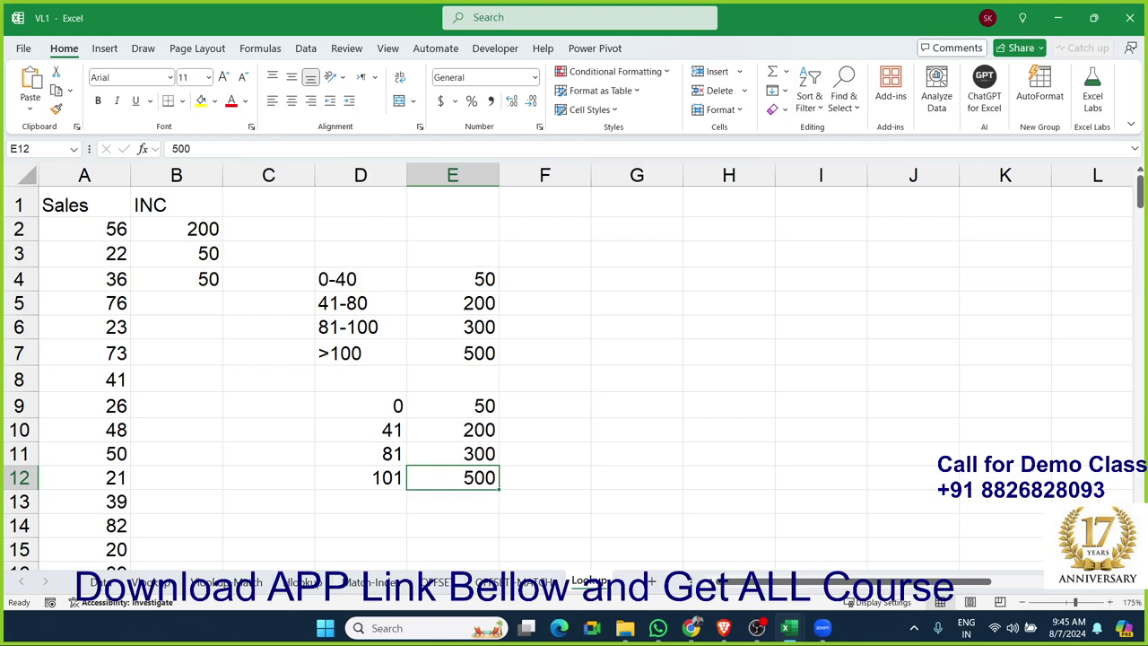
- Clear the INC values from B2:B4
left_click(668, 216)
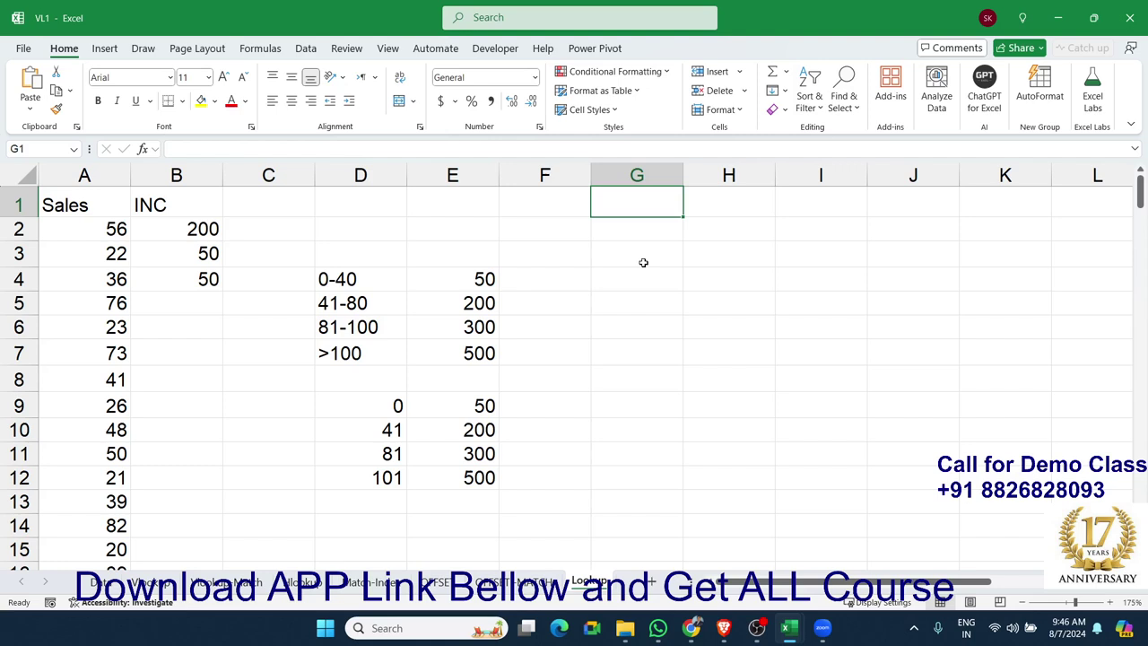
left_click_drag(187, 230, 191, 274)
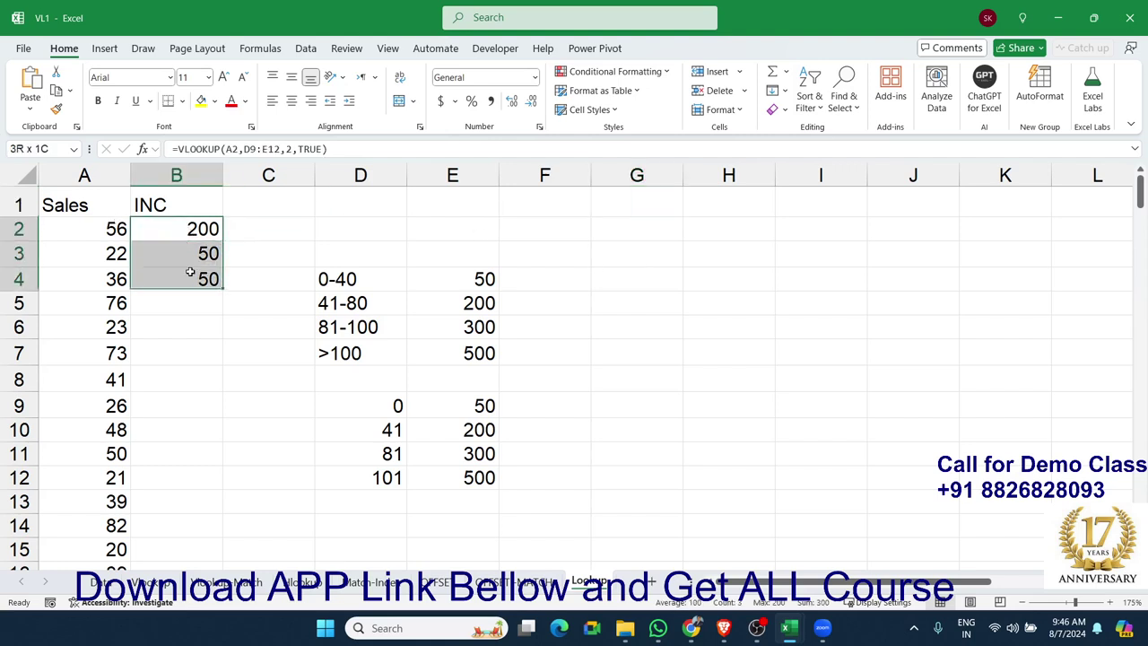
key("Delete")
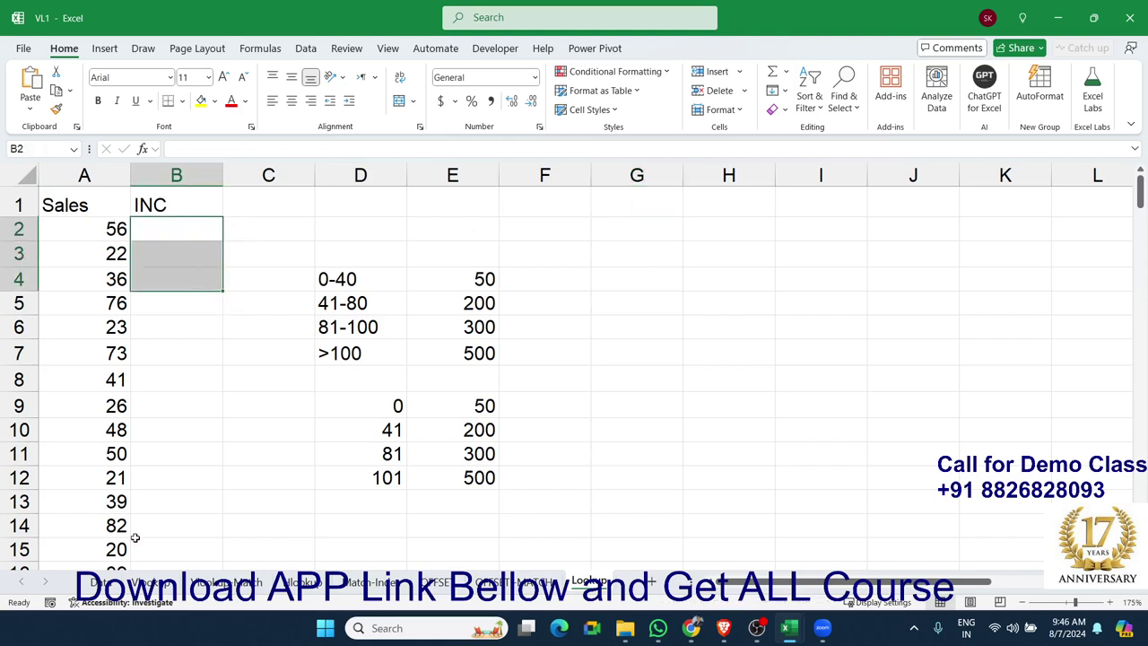
- Review the Vlookup sheet's B3 date and E4 quantity formulas without changing them
left_click(106, 581)
left_click(145, 581)
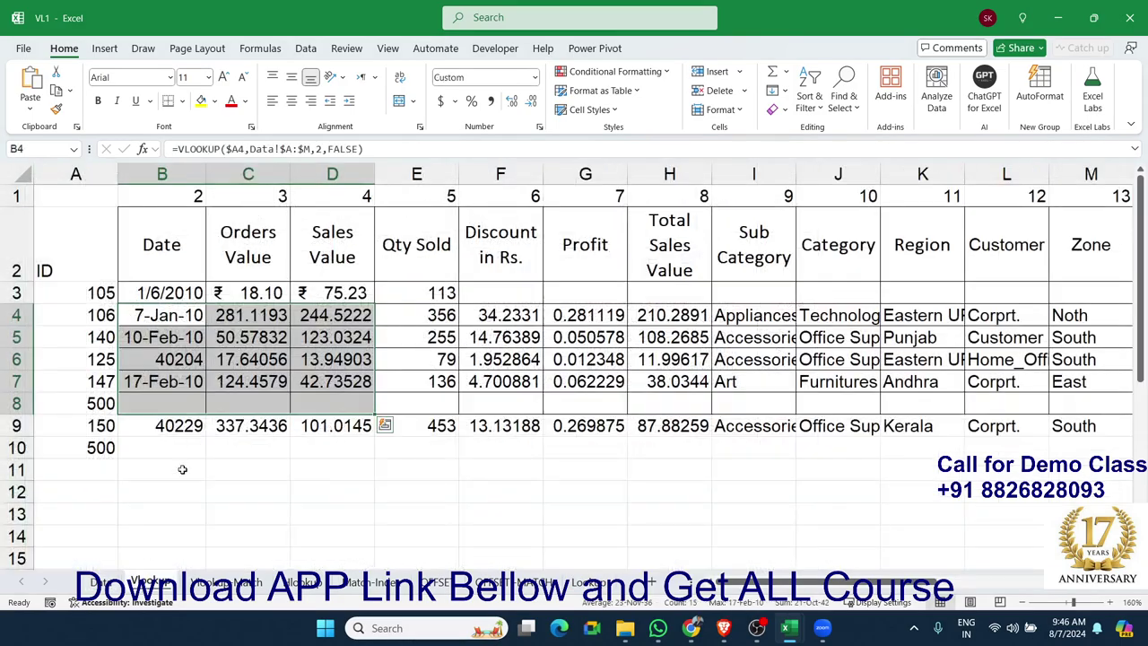
double_click(179, 294)
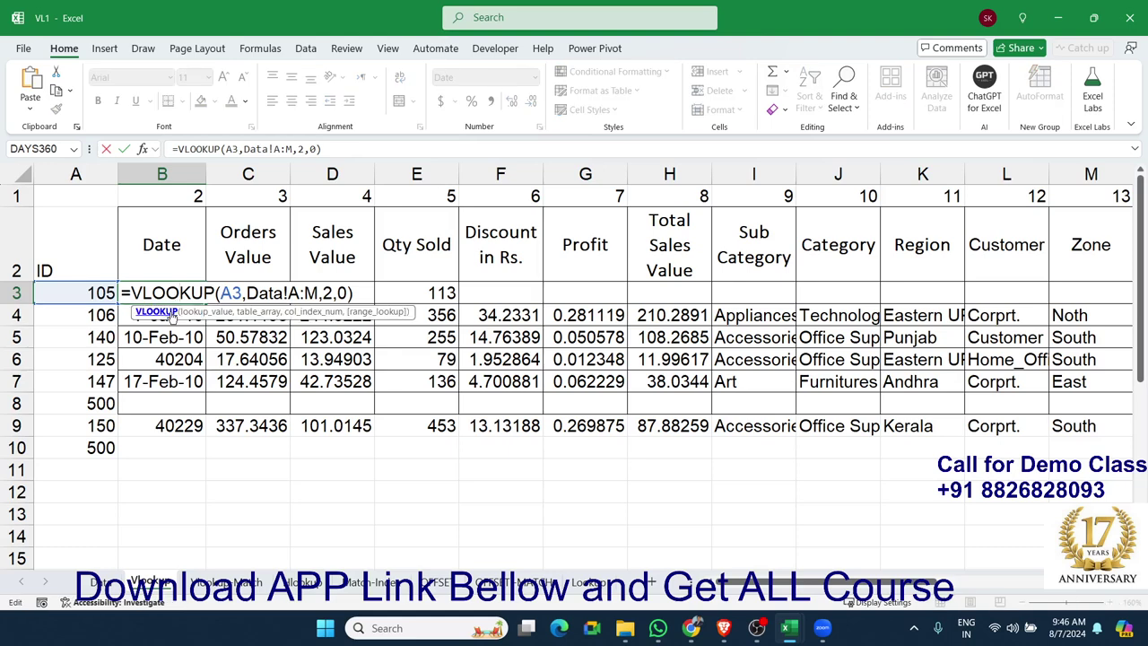
left_click(346, 293)
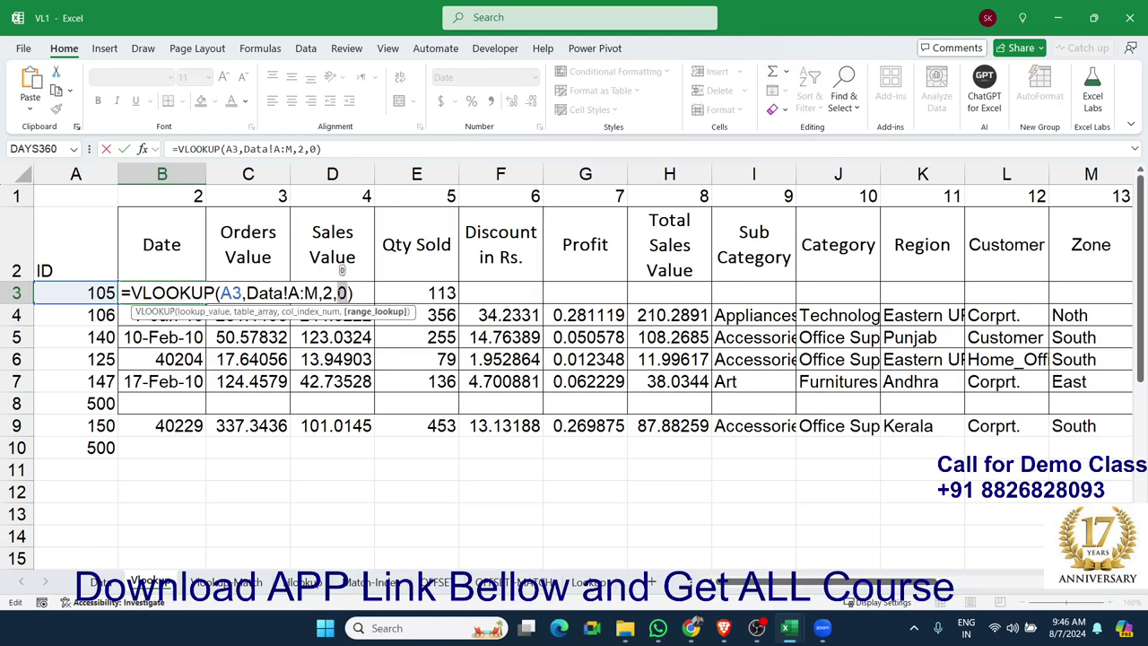
key("ctrl+Return")
double_click(385, 313)
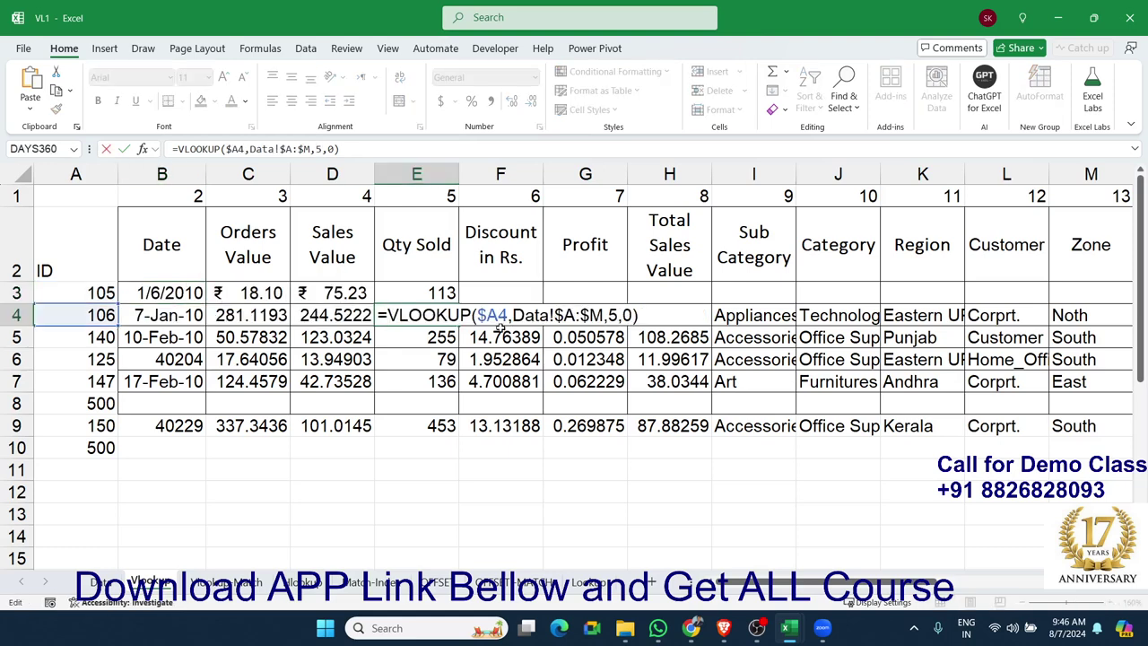
left_click(629, 315)
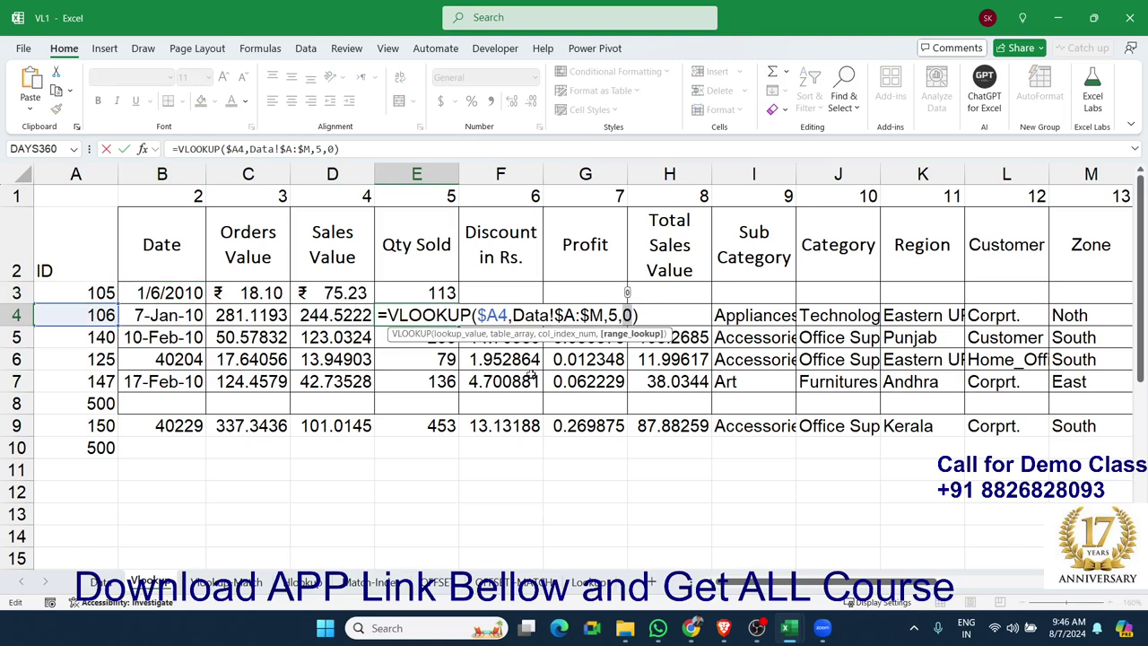
key("ctrl+Return")
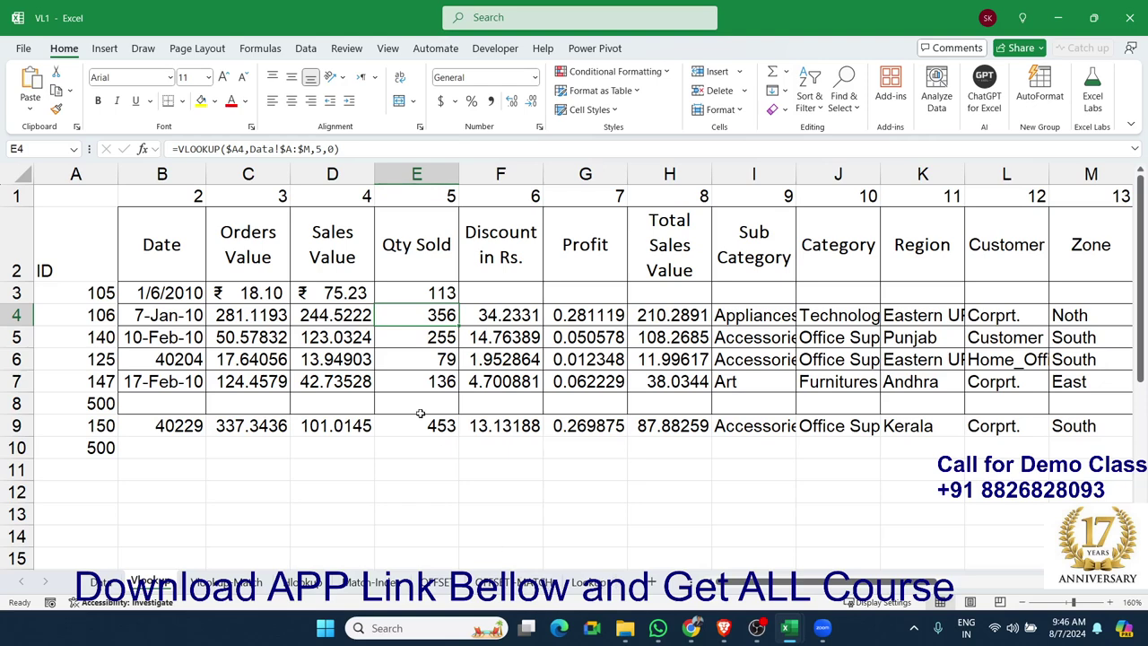
- Back on the Lookup sheet, delete the numeric lookup table below the text ranges
left_click(585, 580)
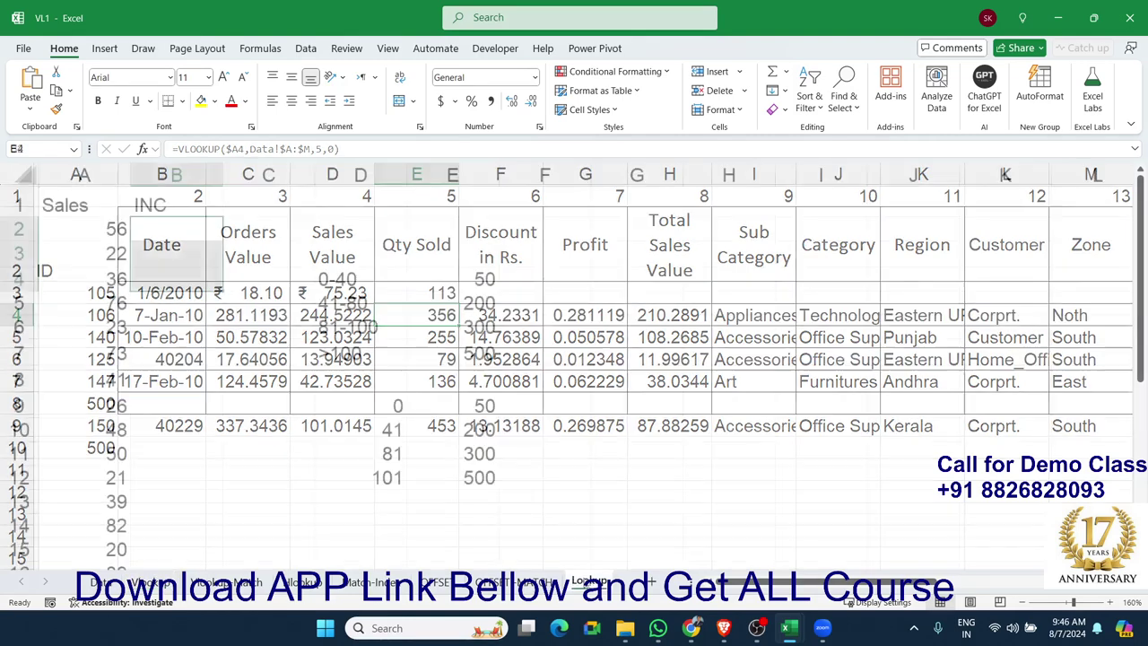
left_click(346, 247)
left_click_drag(374, 379, 480, 478)
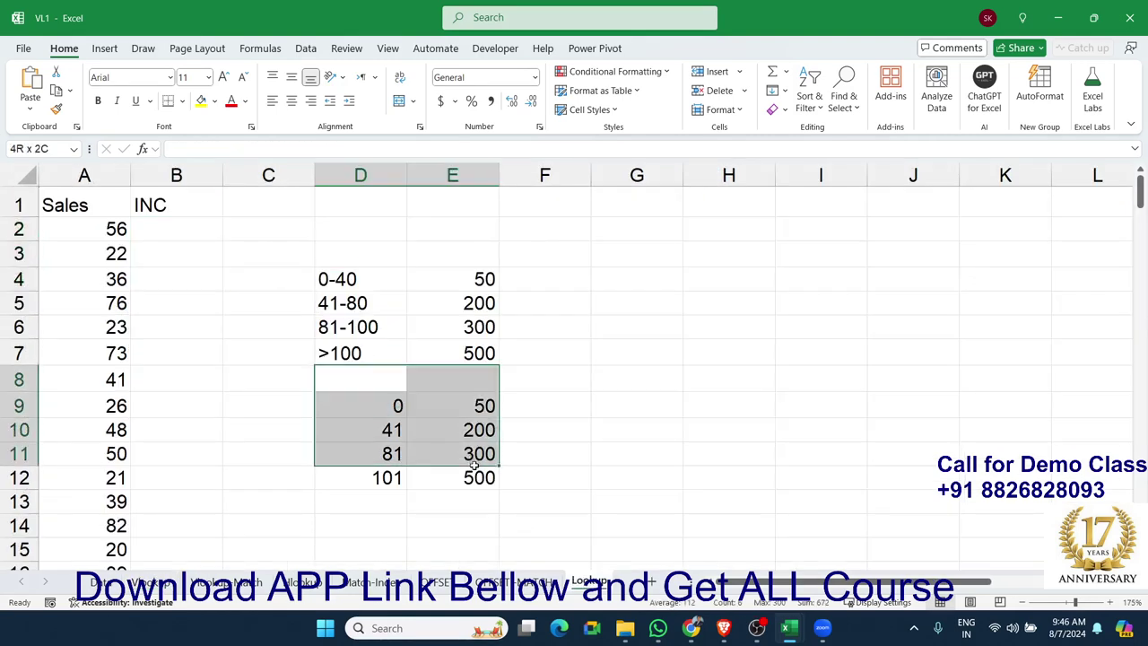
key("Delete")
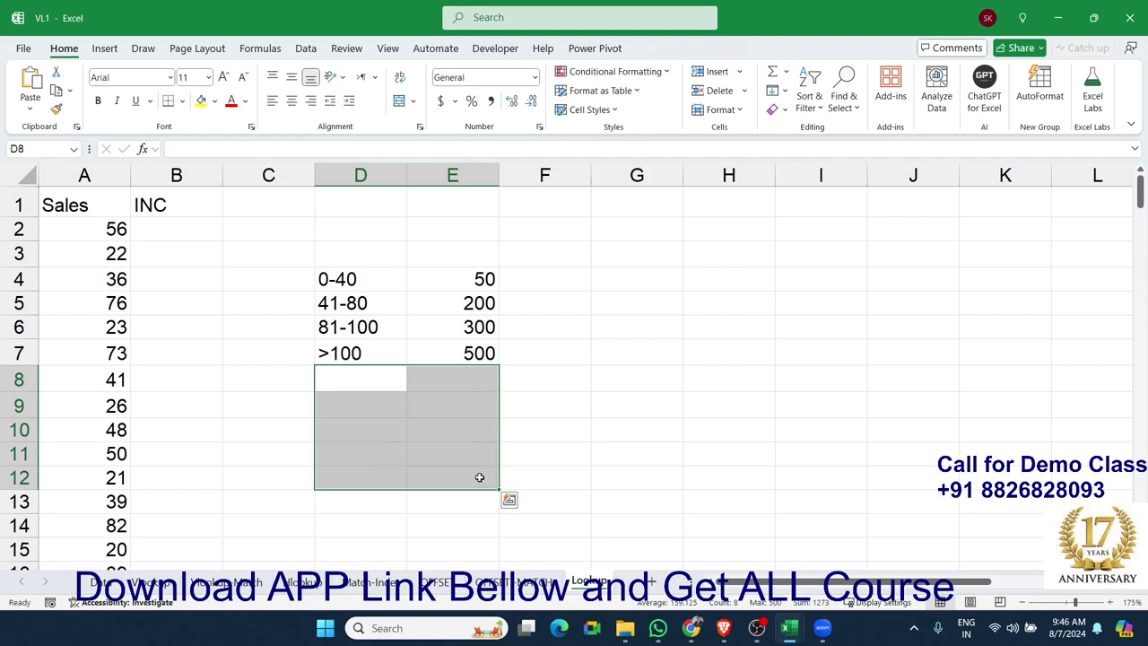
- Highlight the sales figures in A2:A7 and the empty INC cells B2:B6
left_click(88, 230)
left_click_drag(88, 230, 93, 361)
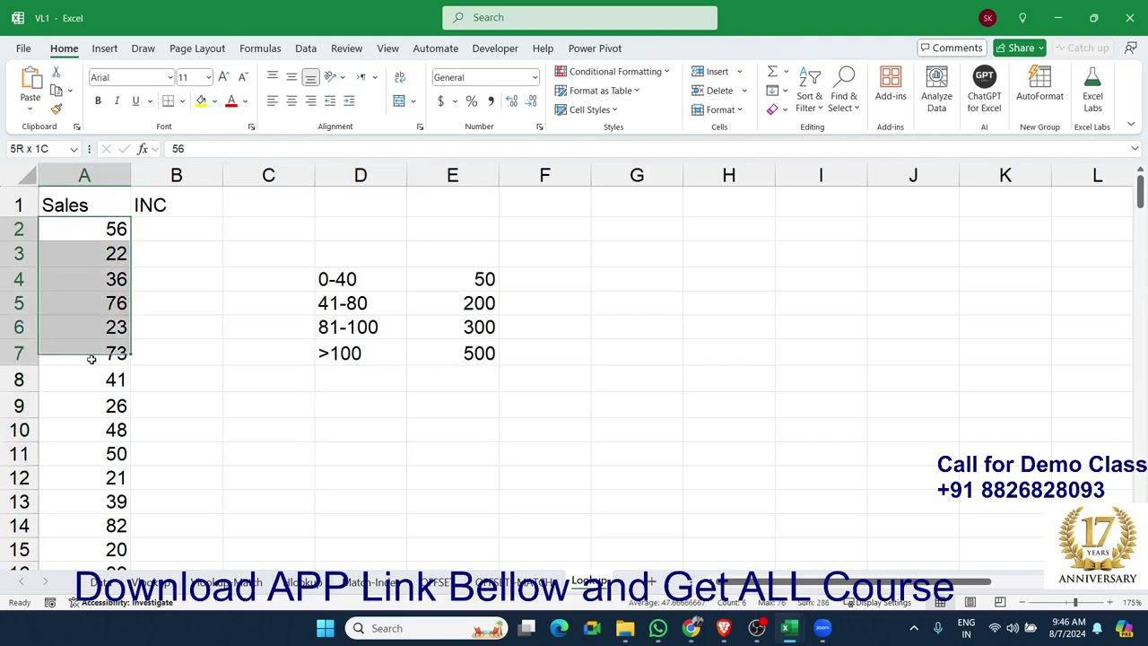
left_click_drag(167, 229, 172, 330)
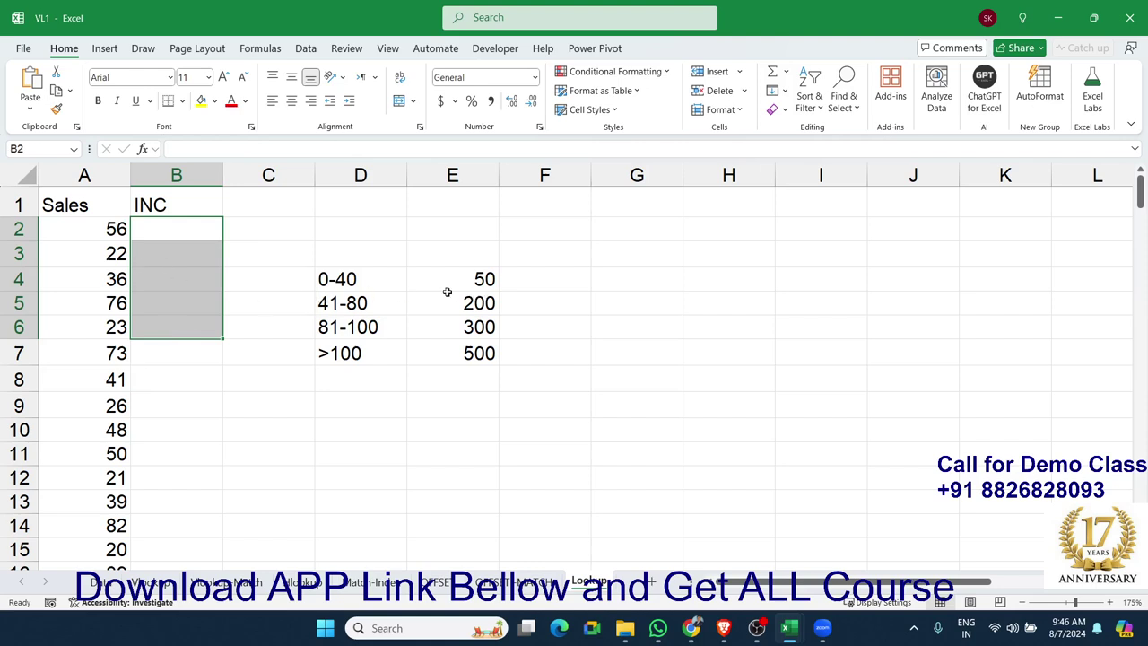
left_click(153, 260)
type("5")
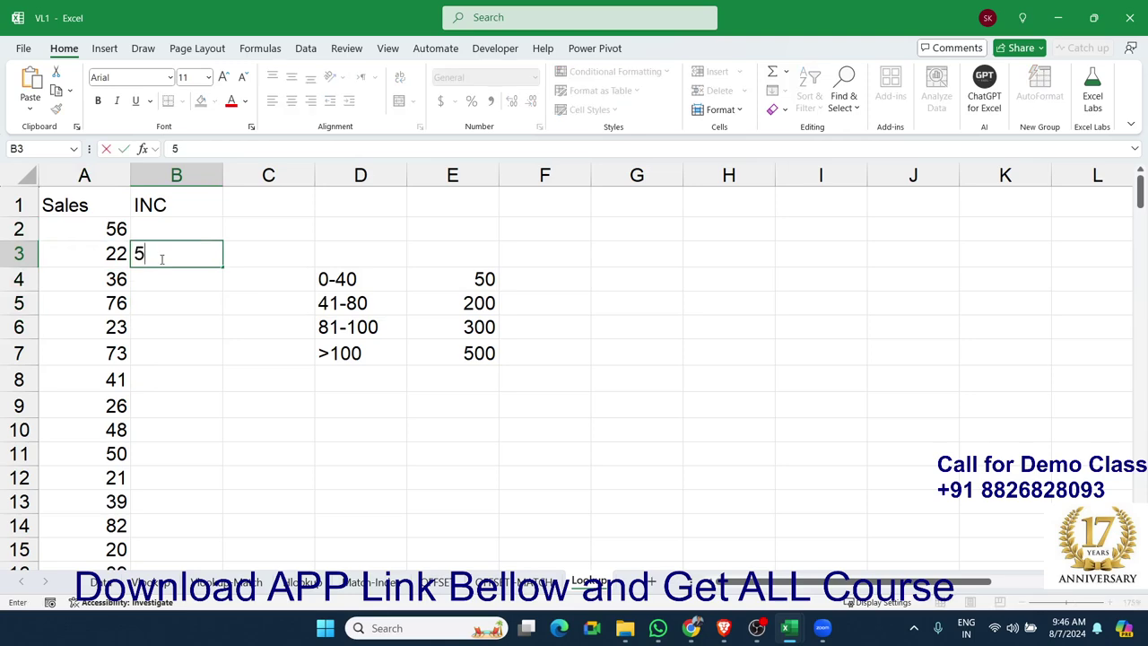
key("Return")
type("5")
key("Return")
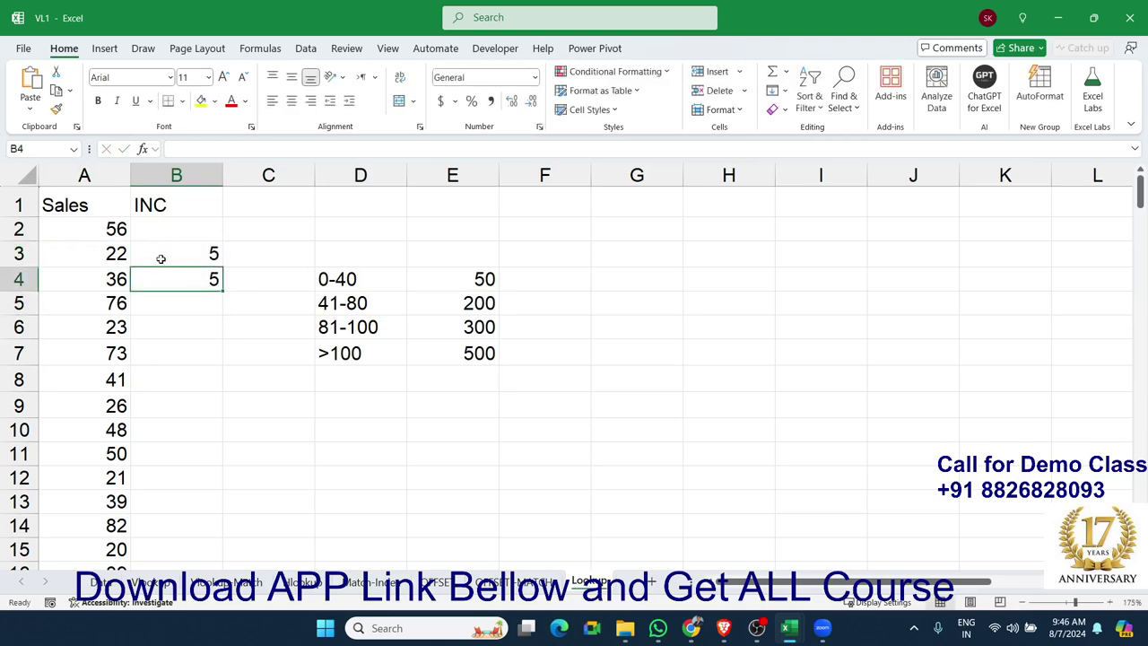
key("Up")
key("Up")
key("Up")
key("Left")
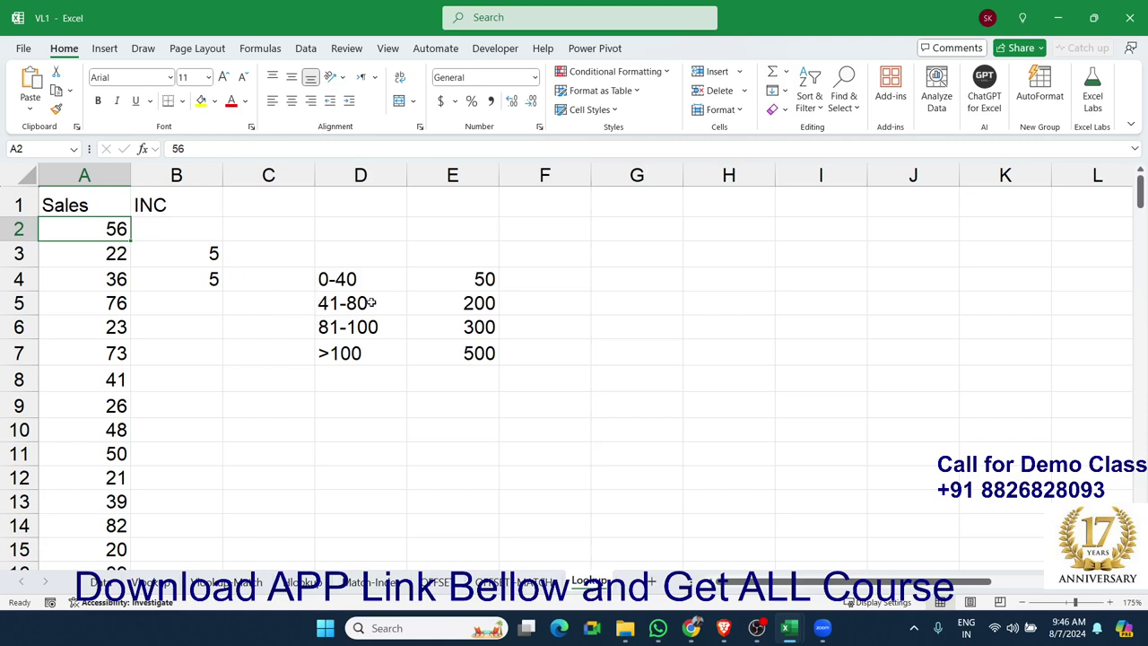
left_click(160, 228)
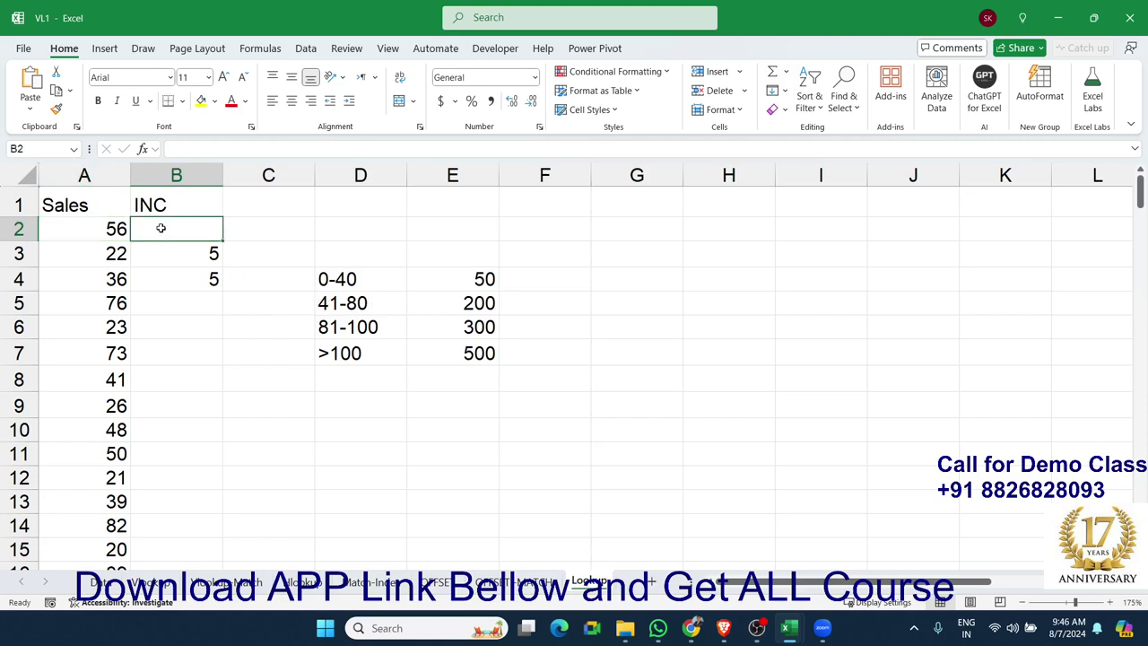
key("Down")
type("50")
key("Return")
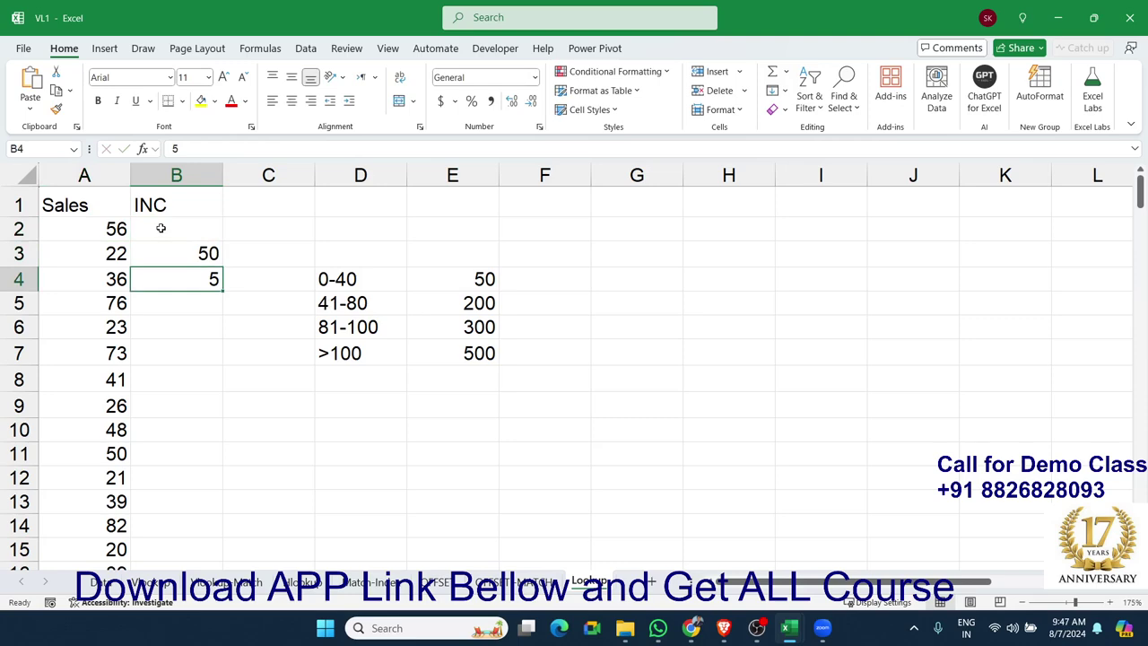
type("50")
key("Up")
key("Up")
key("Up")
key("Down")
key("Left")
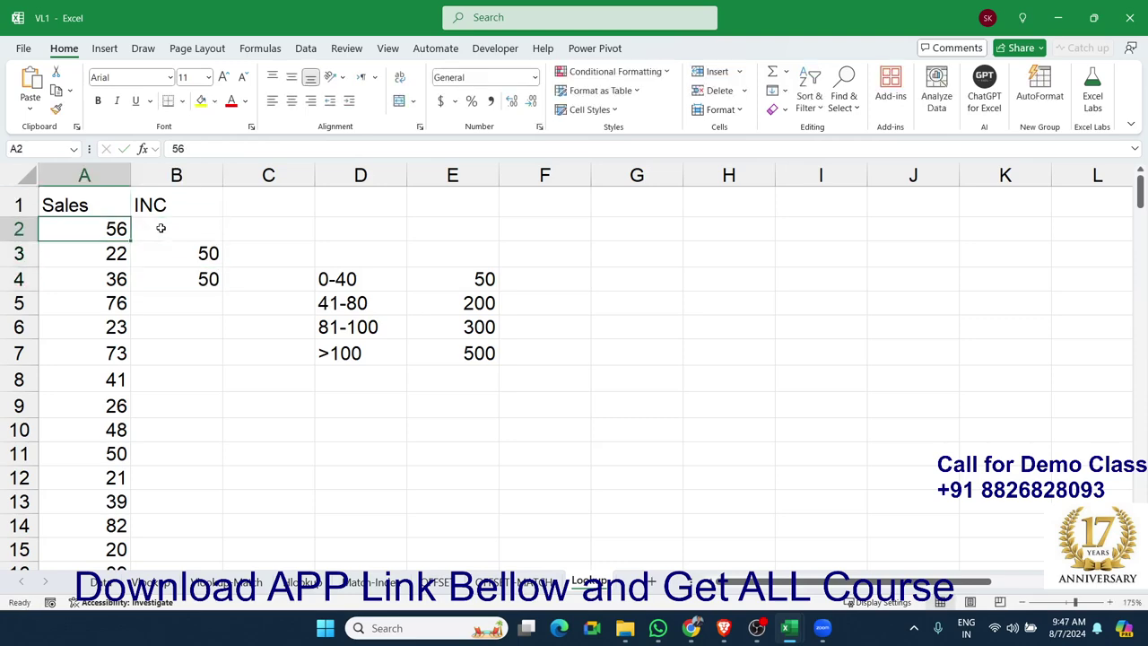
key("Right")
type("200")
key("Return")
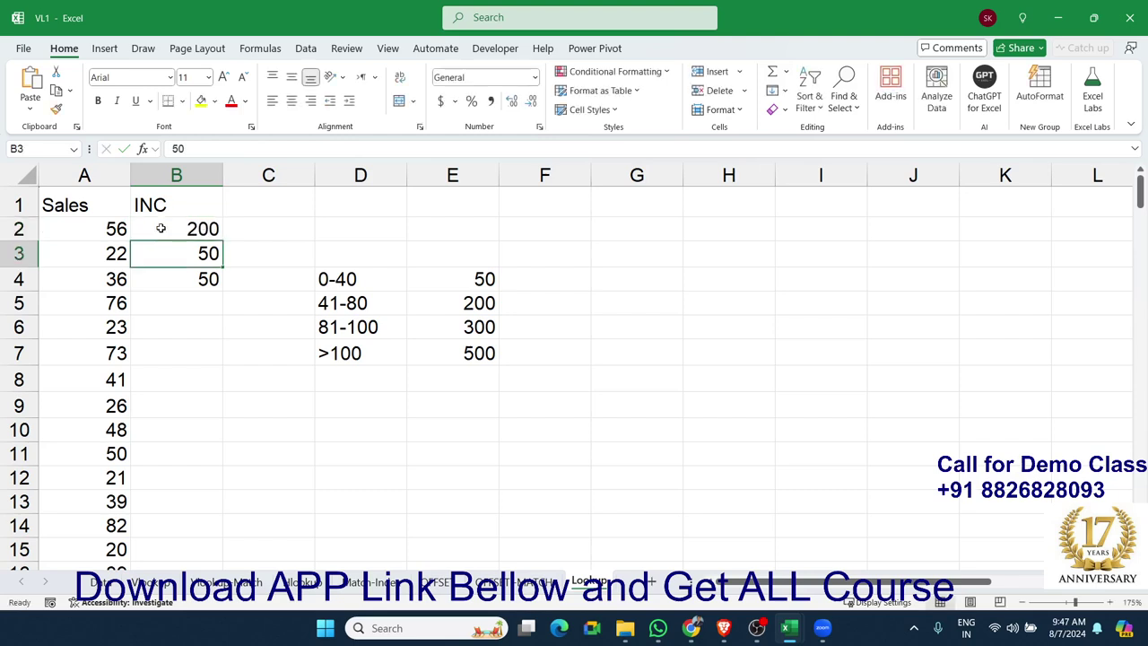
key("Up")
key("shift+Down")
key("shift+Down")
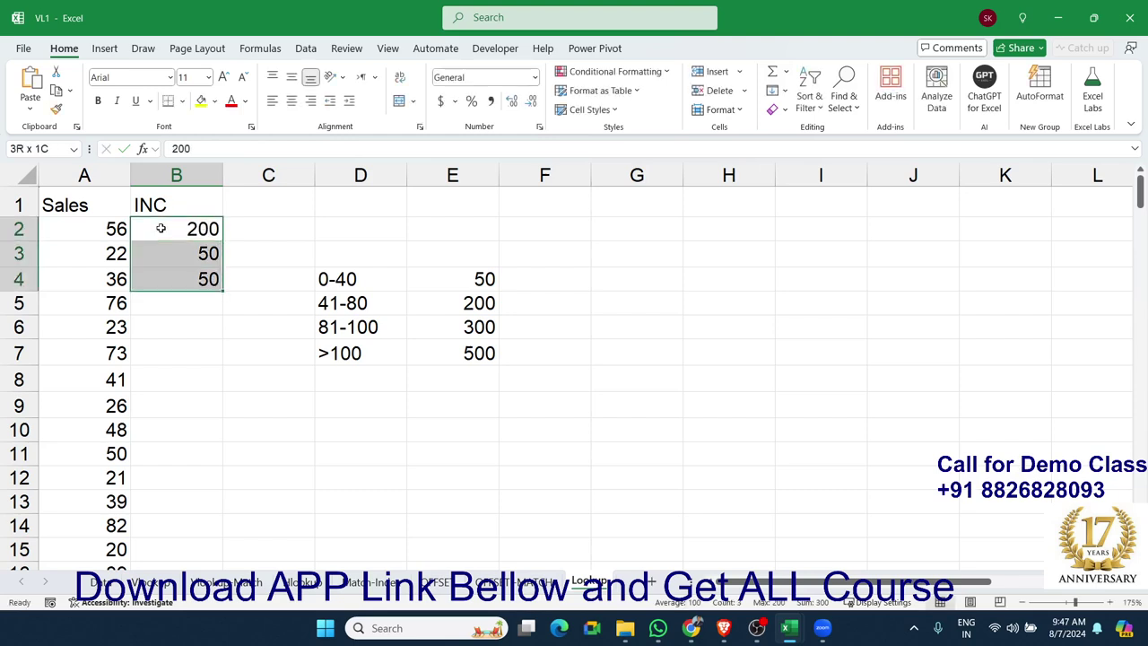
key("Delete")
left_click(160, 228)
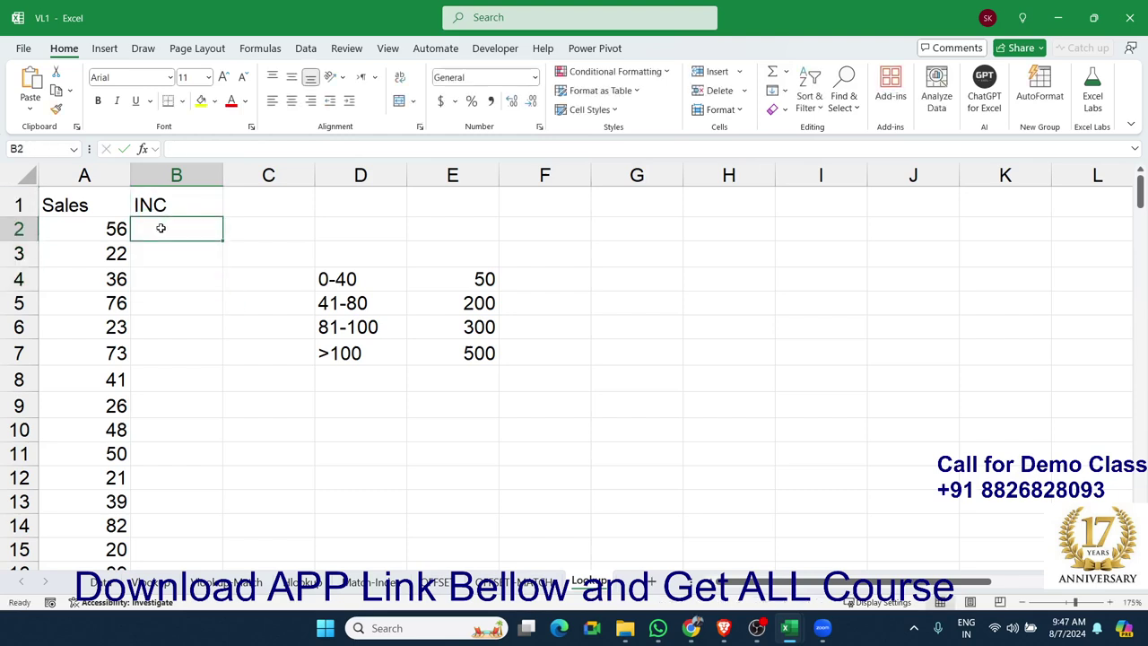
- Enter =IFS(A2<=40,50,A2<=80,200,A2<=100,300,A2>100,500) in B2, returning 200 for sales of 56
type("=ifs")
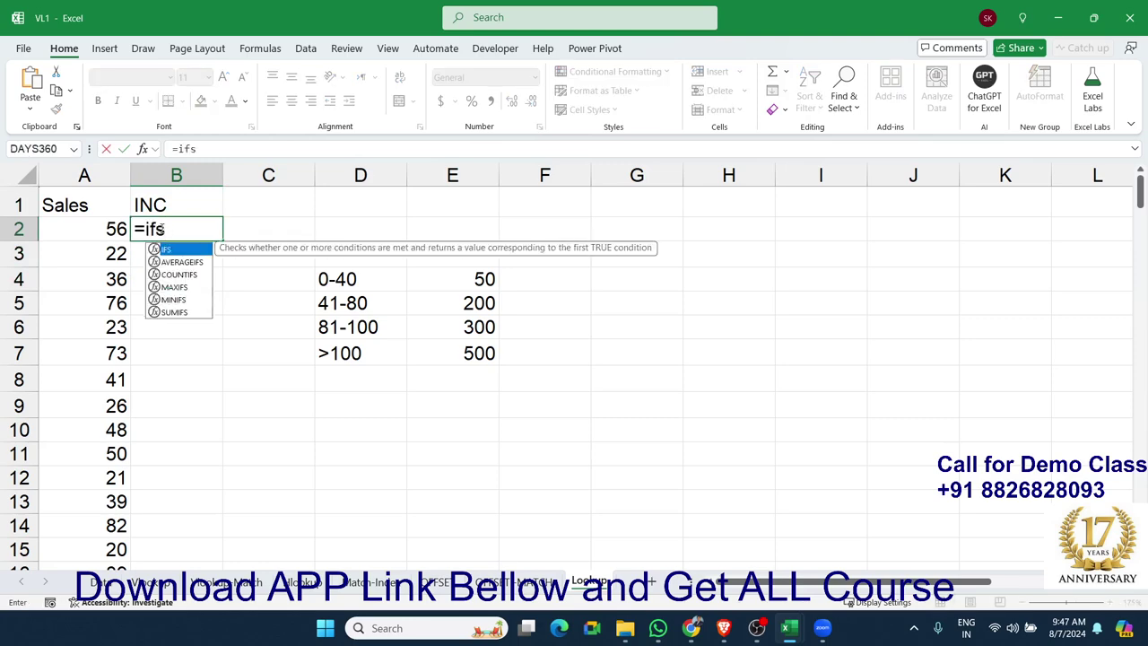
key("Tab")
key("Left")
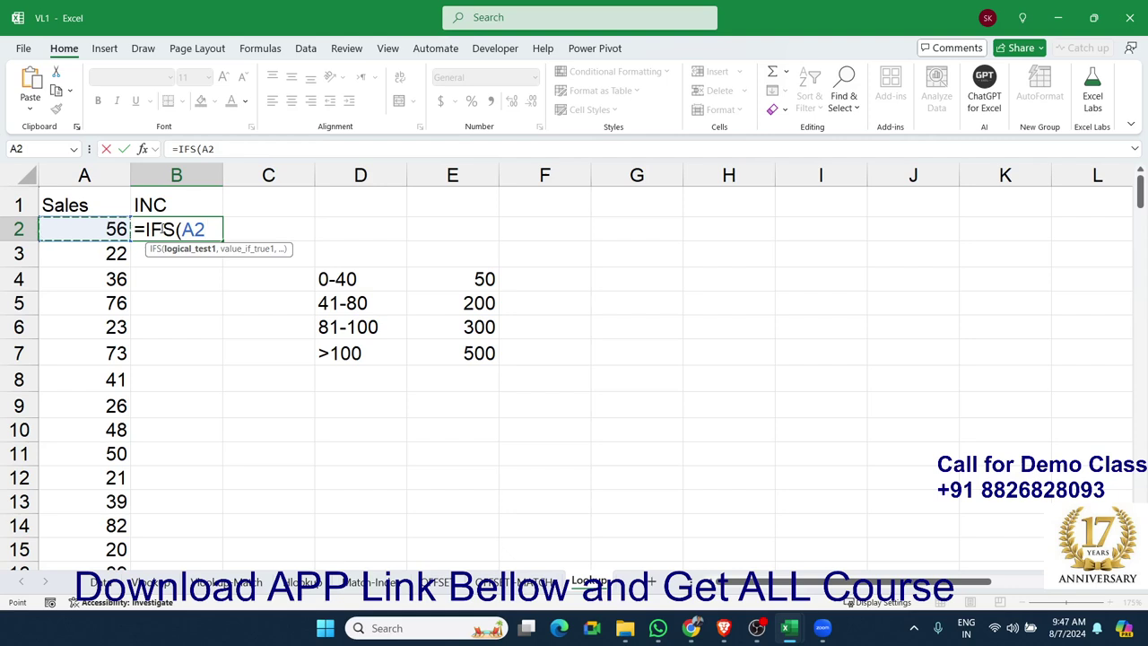
type("<=4")
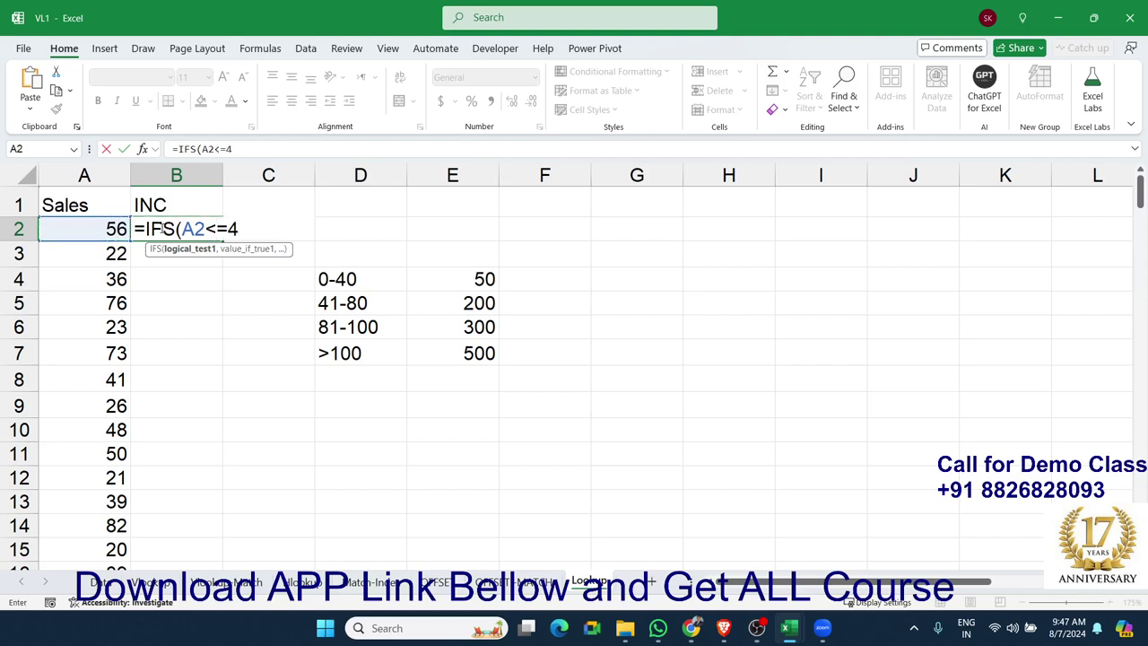
type("0,50")
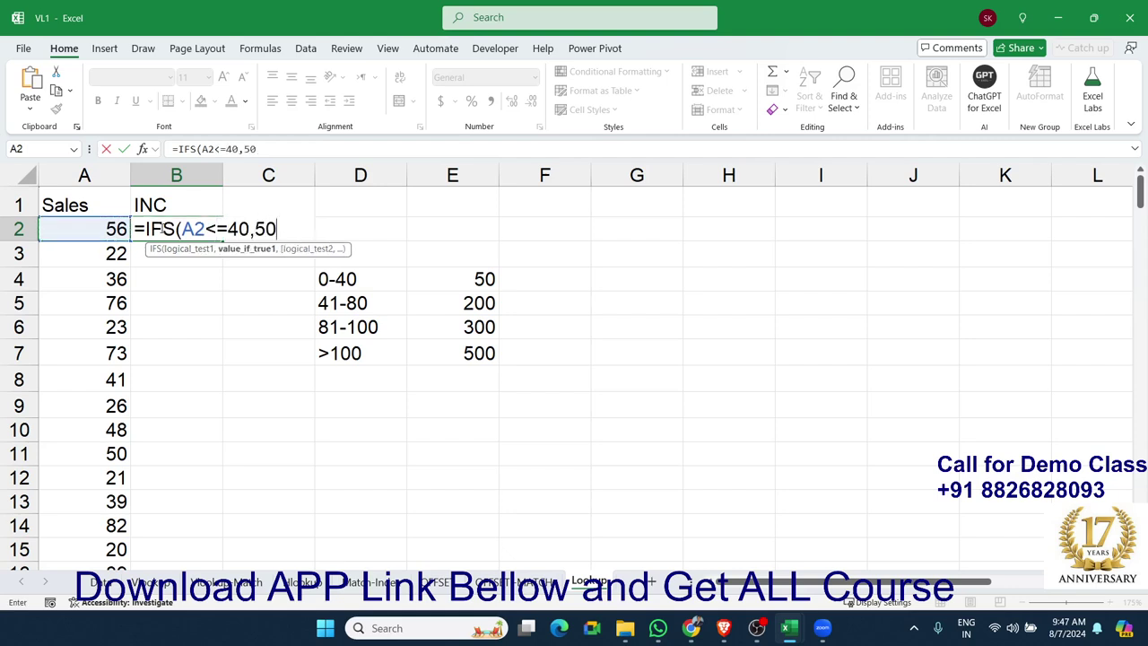
type(",")
key("Left")
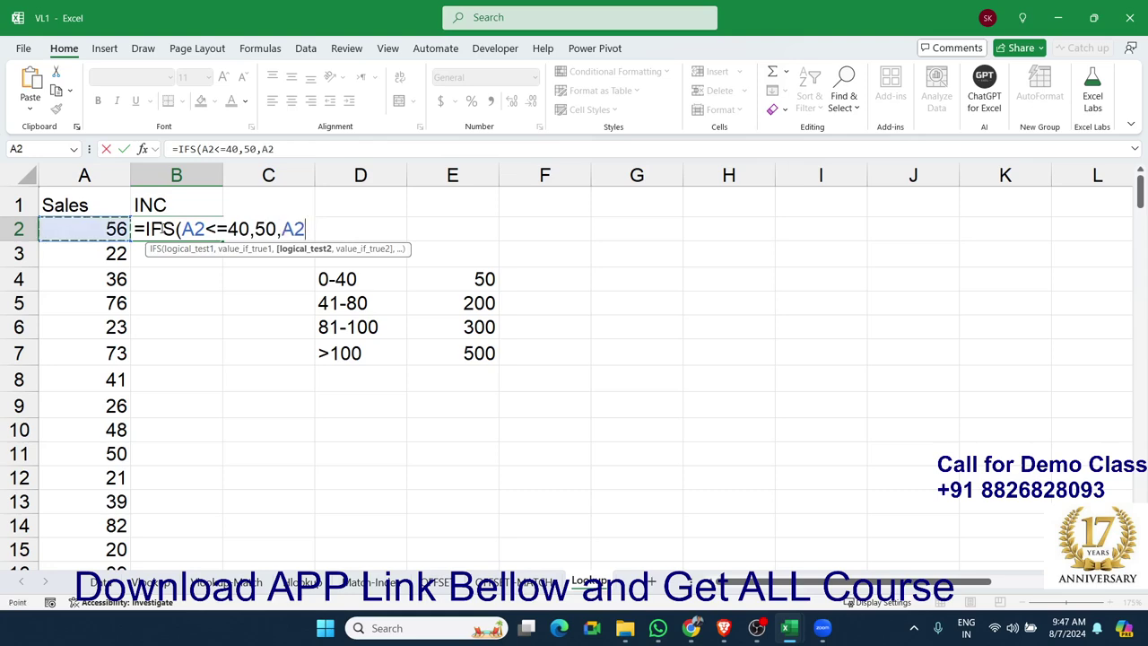
type("<=")
type("80,20")
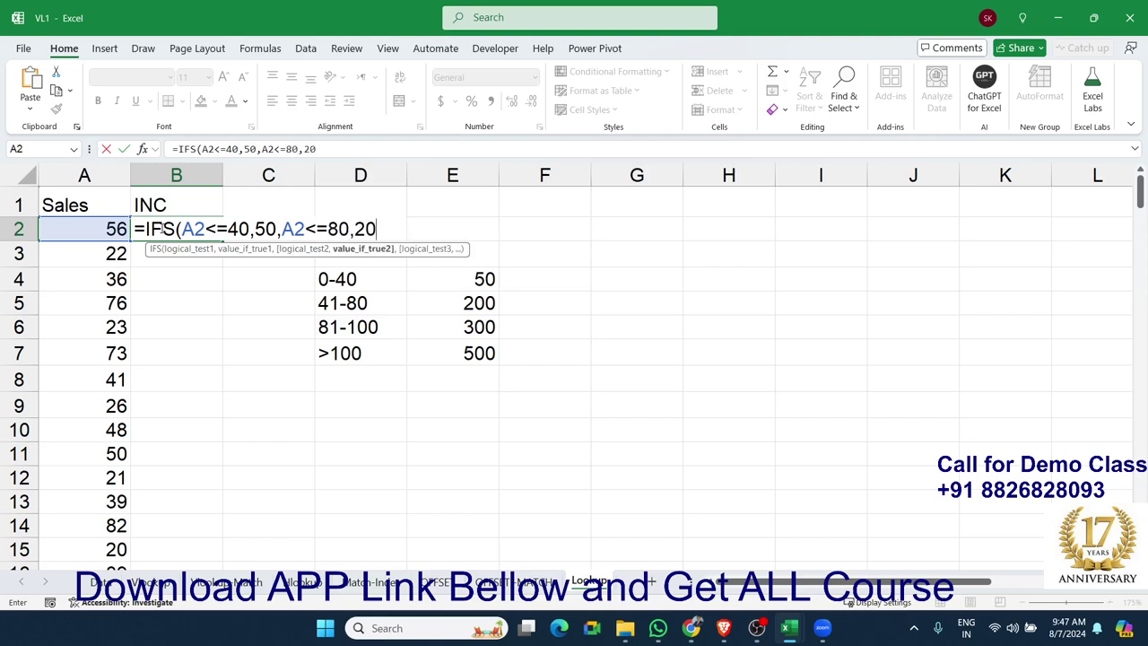
type("0,")
key("Left")
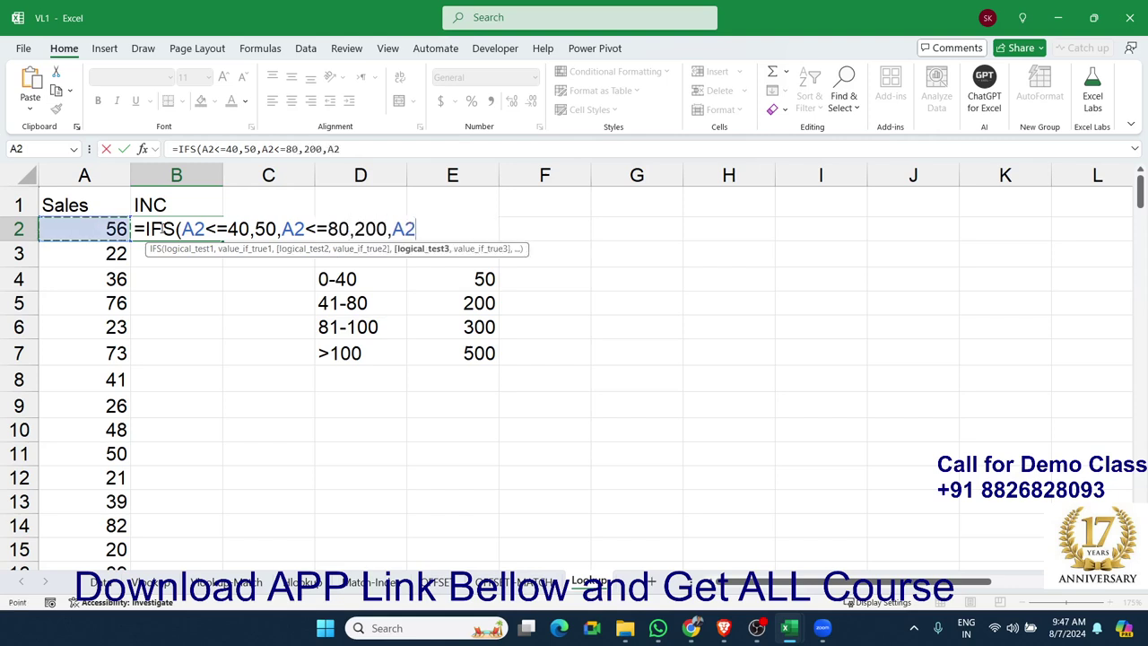
type("<=300")
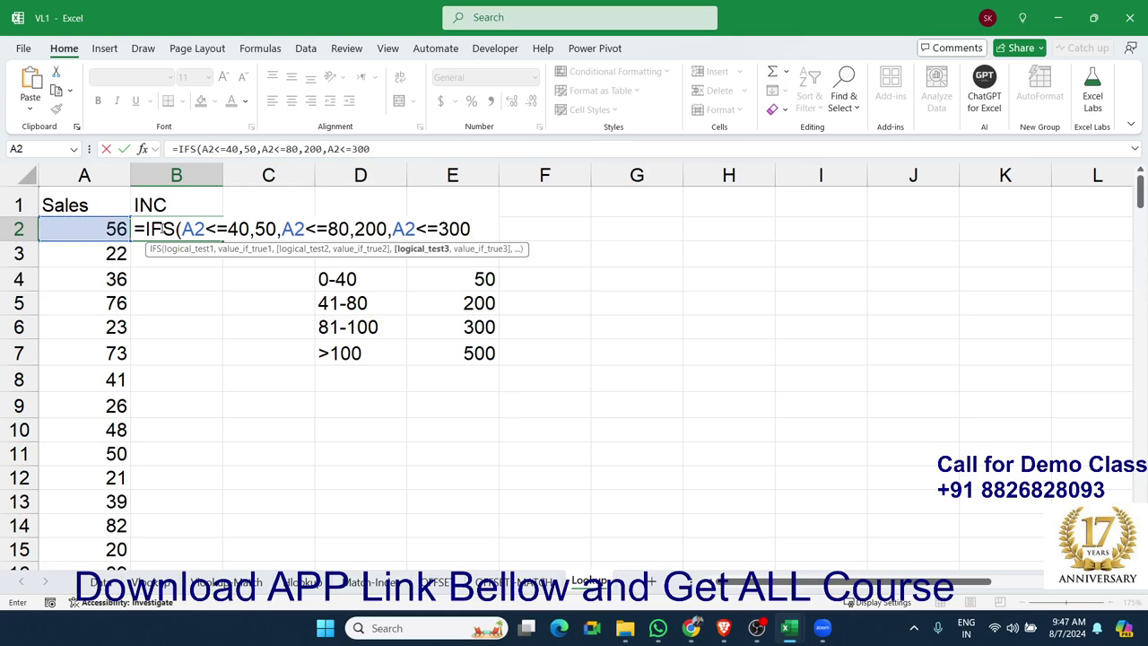
key("BackSpace")
key("BackSpace")
key("BackSpace")
type("100,")
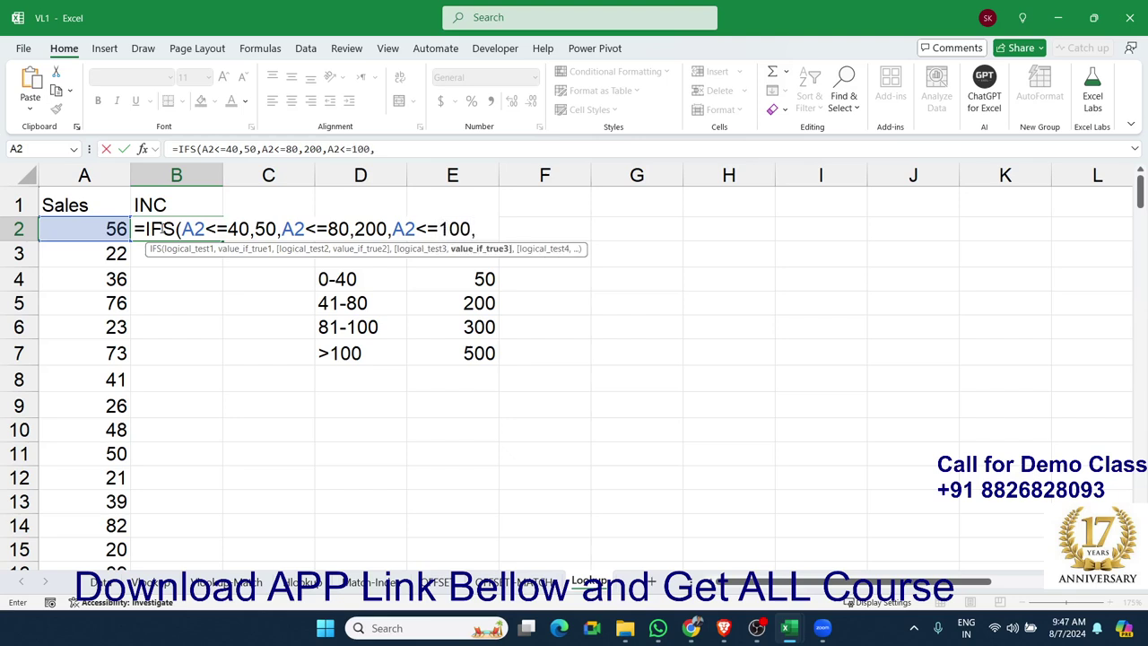
type("300,")
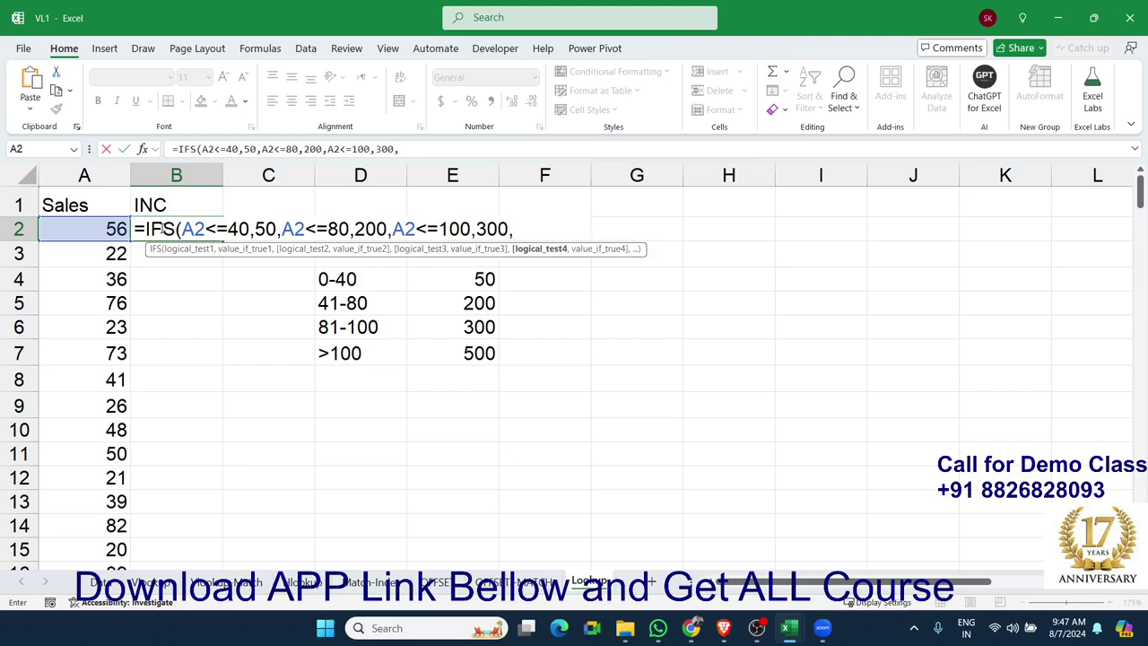
type("A2>1")
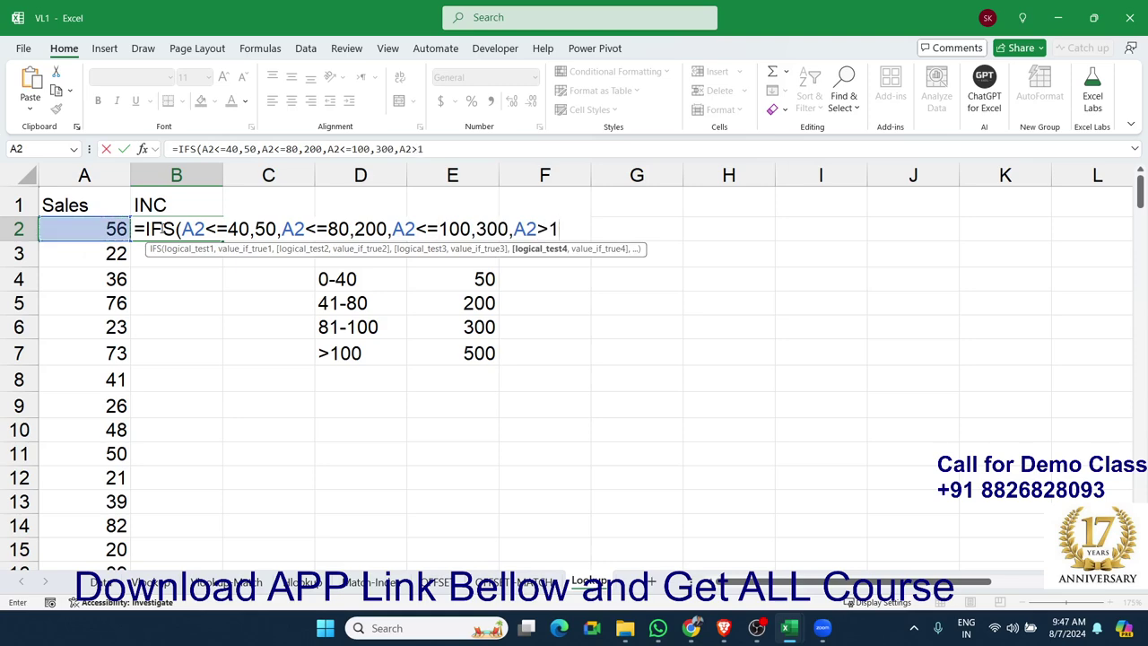
type("00,")
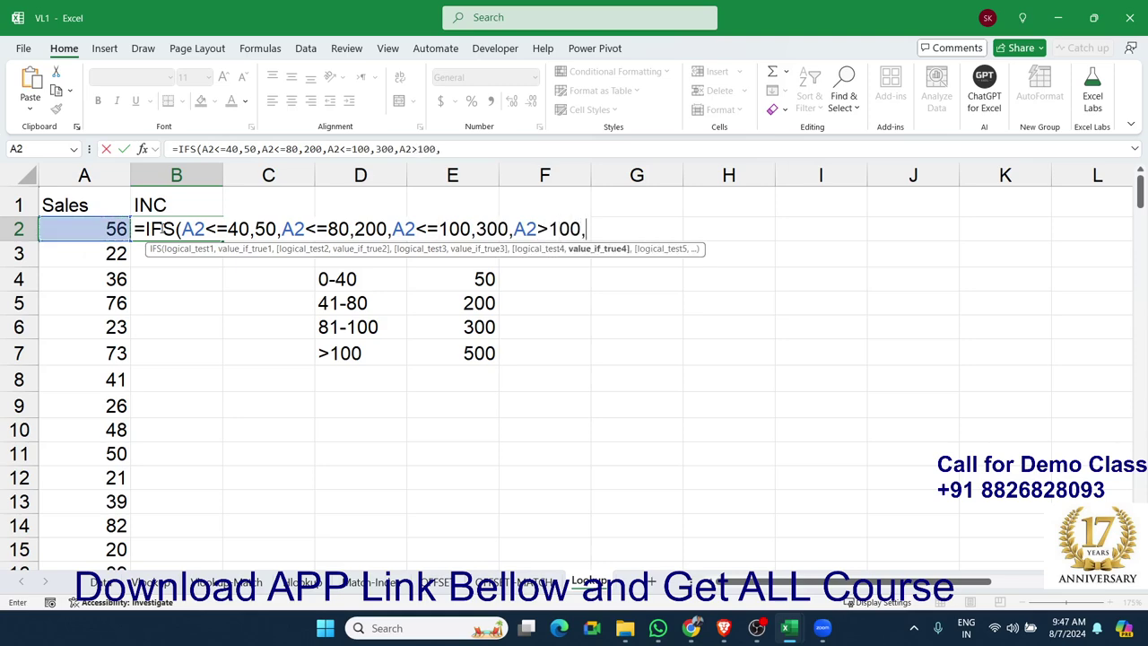
type("500")
key("Return")
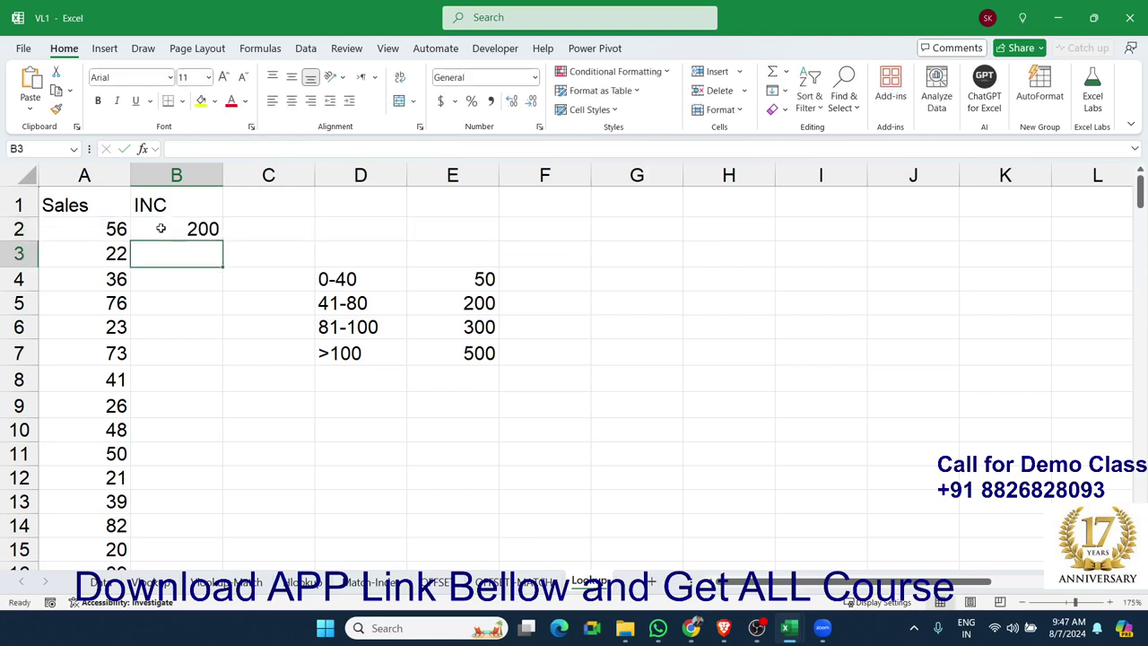
left_click(161, 228)
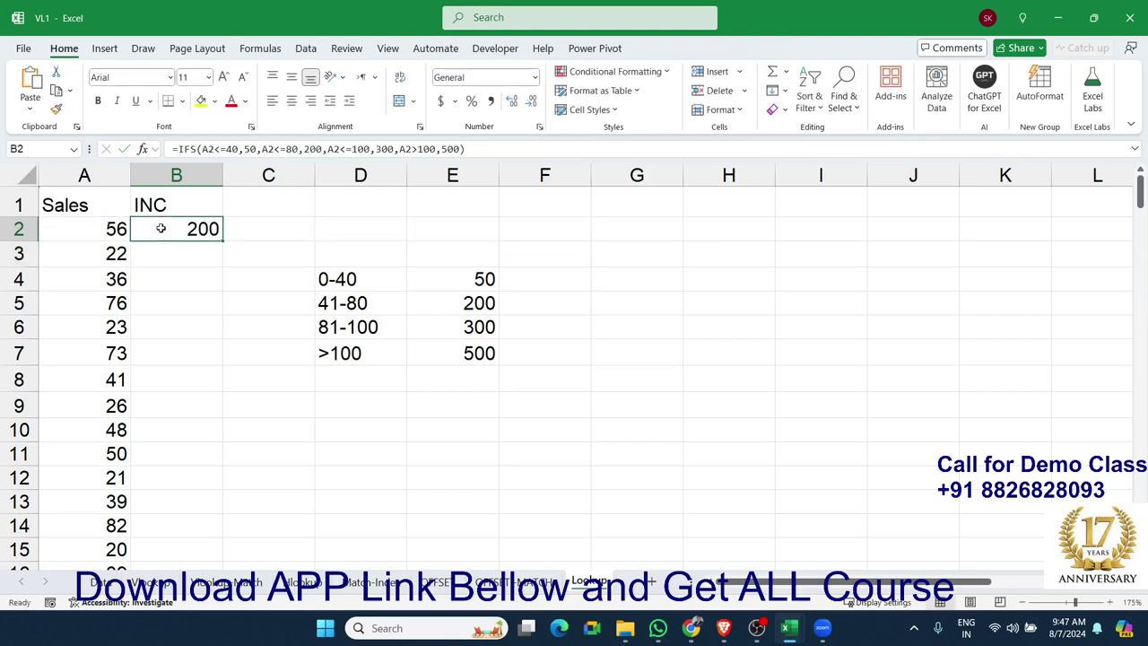
- Enter the lower bounds 0, 41, 81 and 101 in D10:D13
key("Right")
key("Right")
key("Right")
key("Down")
key("Down")
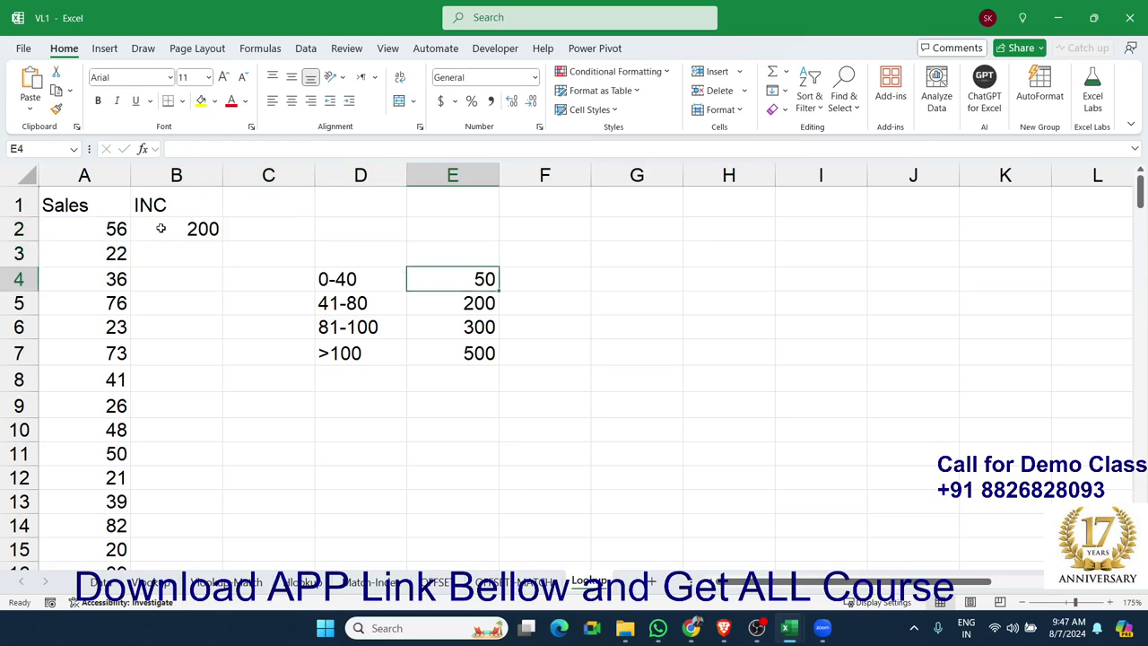
key("Down")
key("Down")
key("Down")
key("Down")
key("Down")
key("Left")
key("Down")
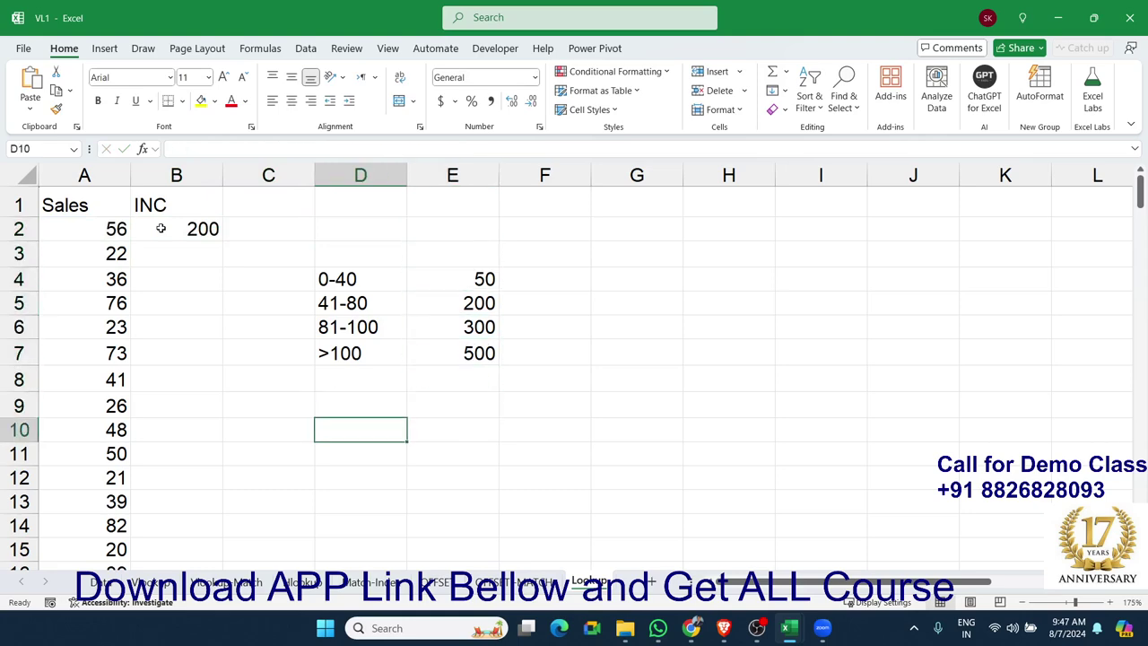
type("0")
key("Return")
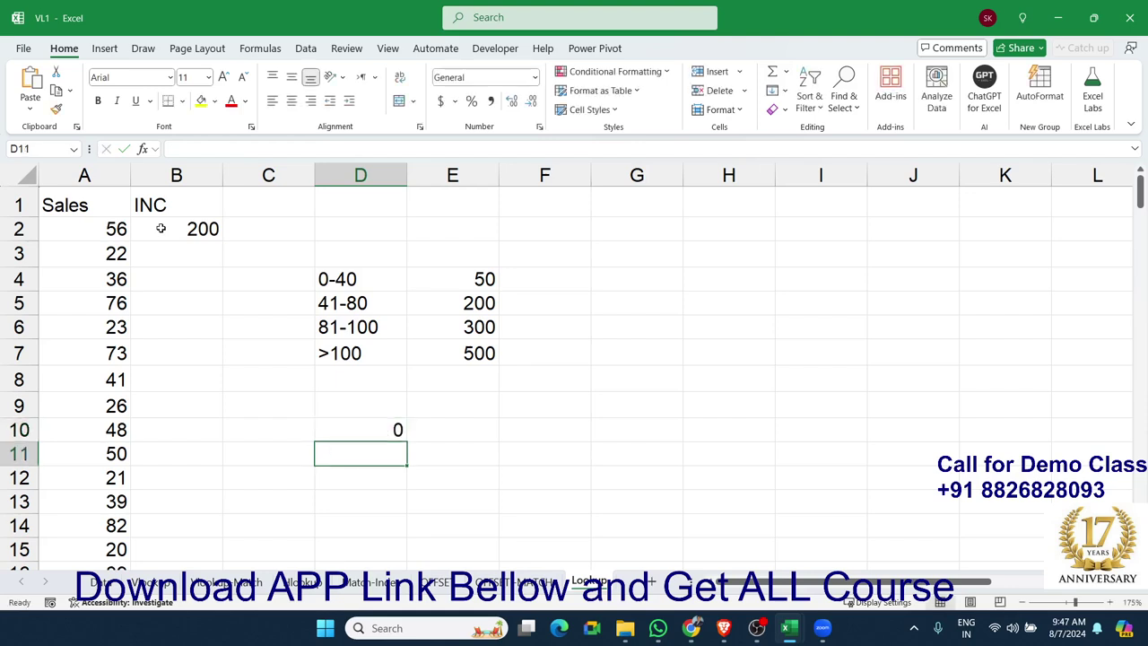
type("41")
key("Return")
type("81")
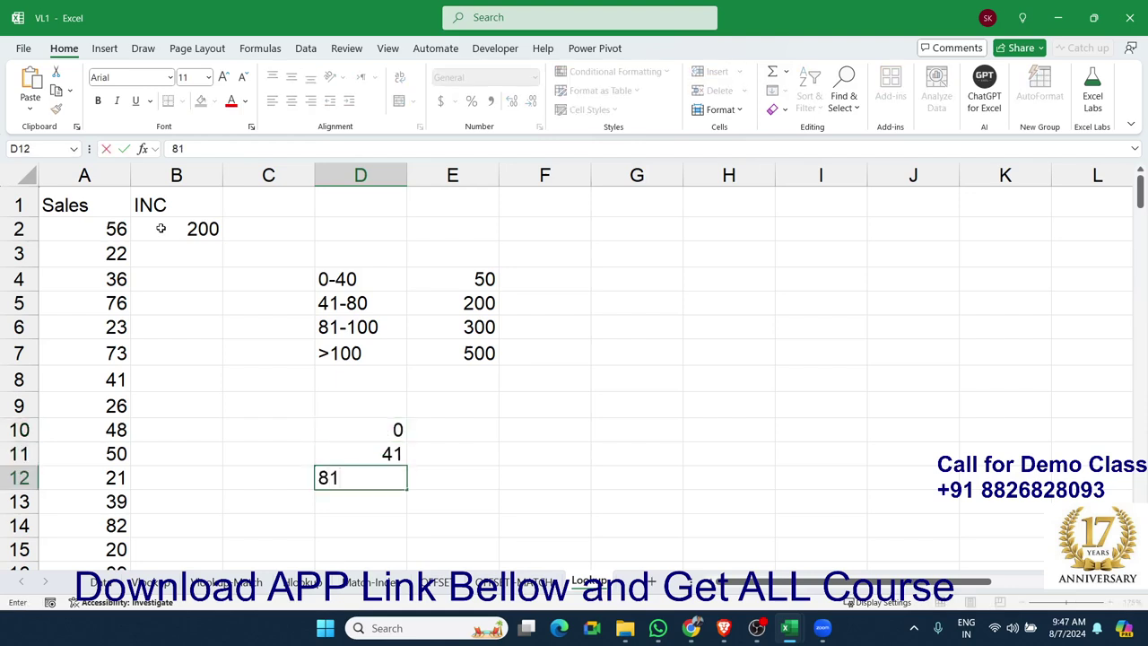
key("Return")
type("101")
key("Tab")
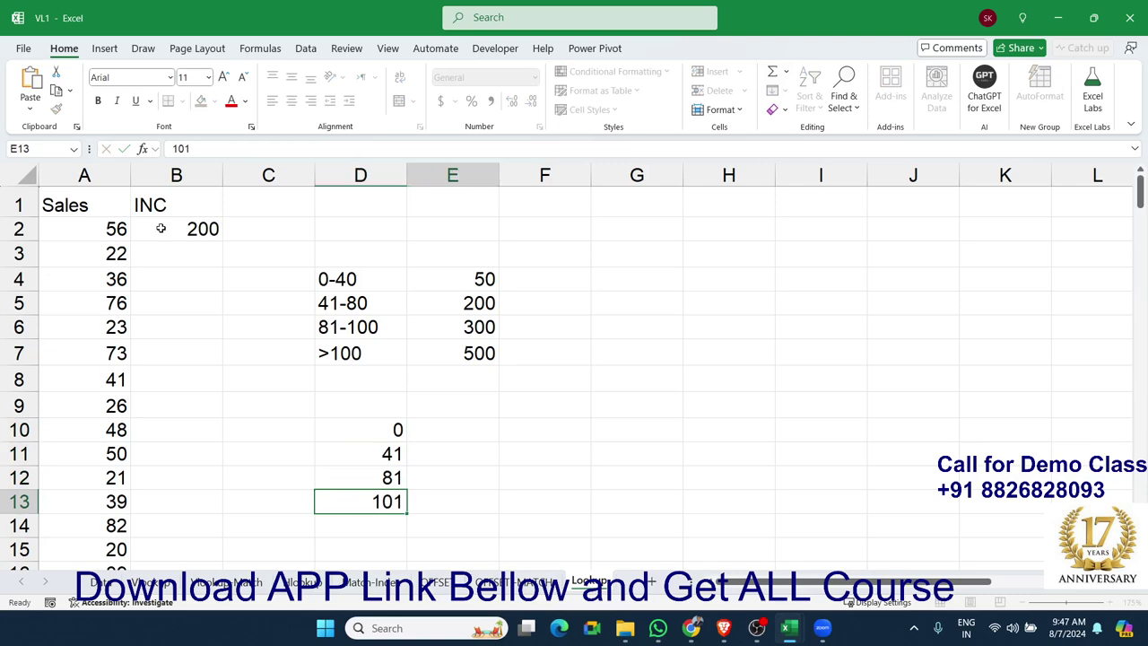
- Copy the incentives 50, 200, 300, 500 from E4:E7 into E10:E13
left_click(366, 341)
left_click_drag(366, 342, 366, 283)
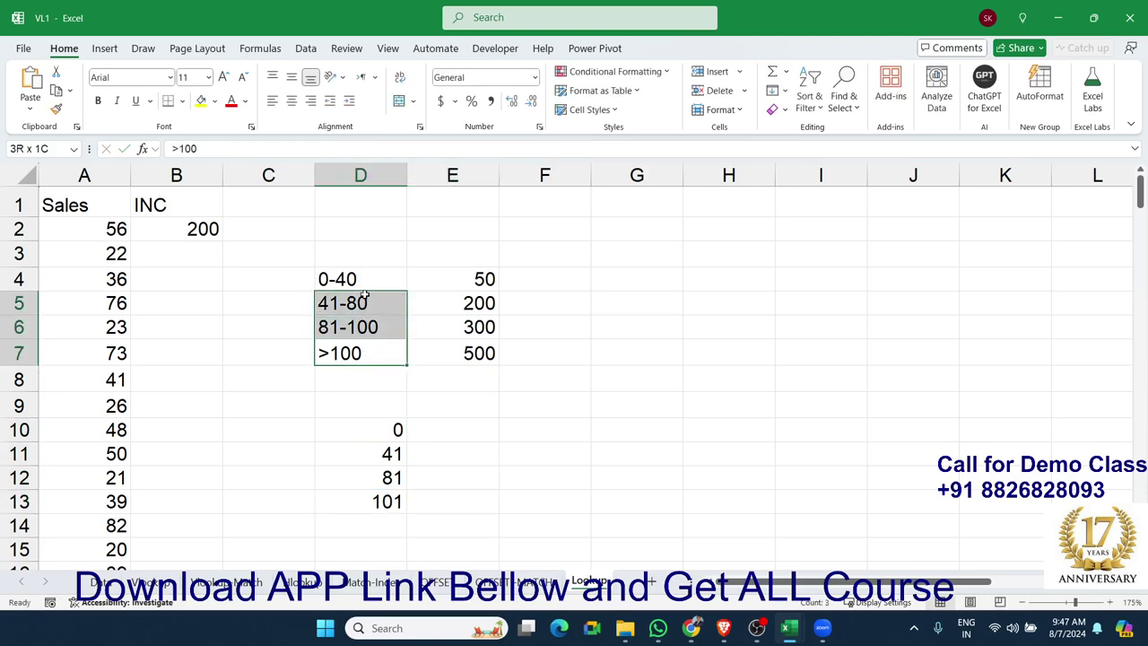
left_click_drag(376, 433, 376, 502)
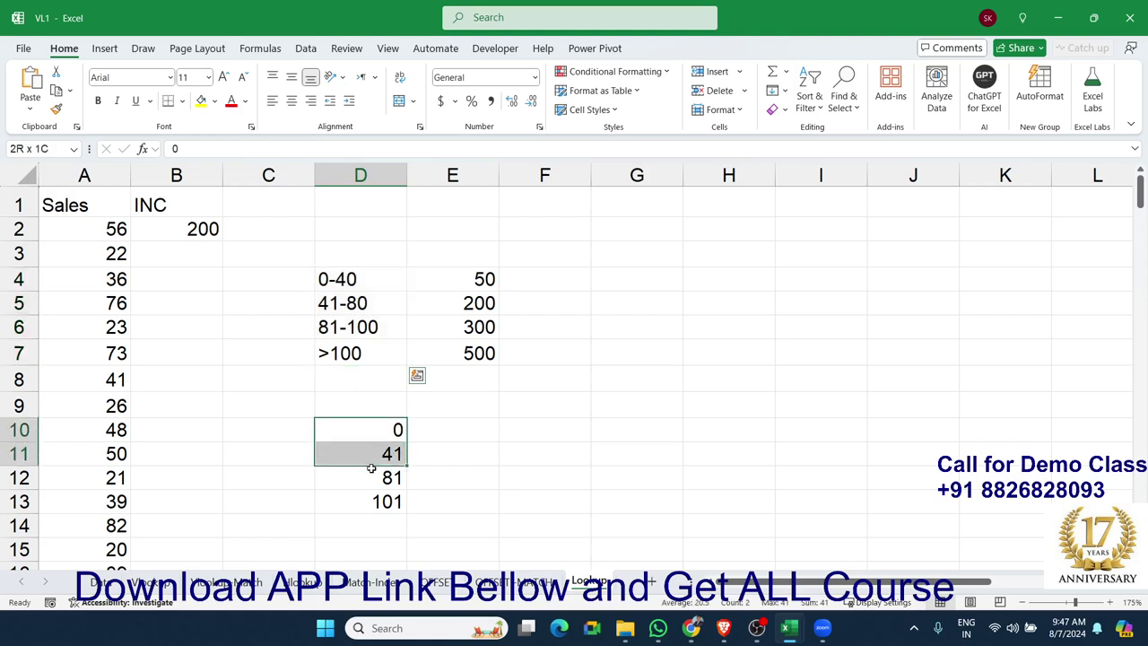
left_click(465, 352)
left_click_drag(464, 352, 464, 285)
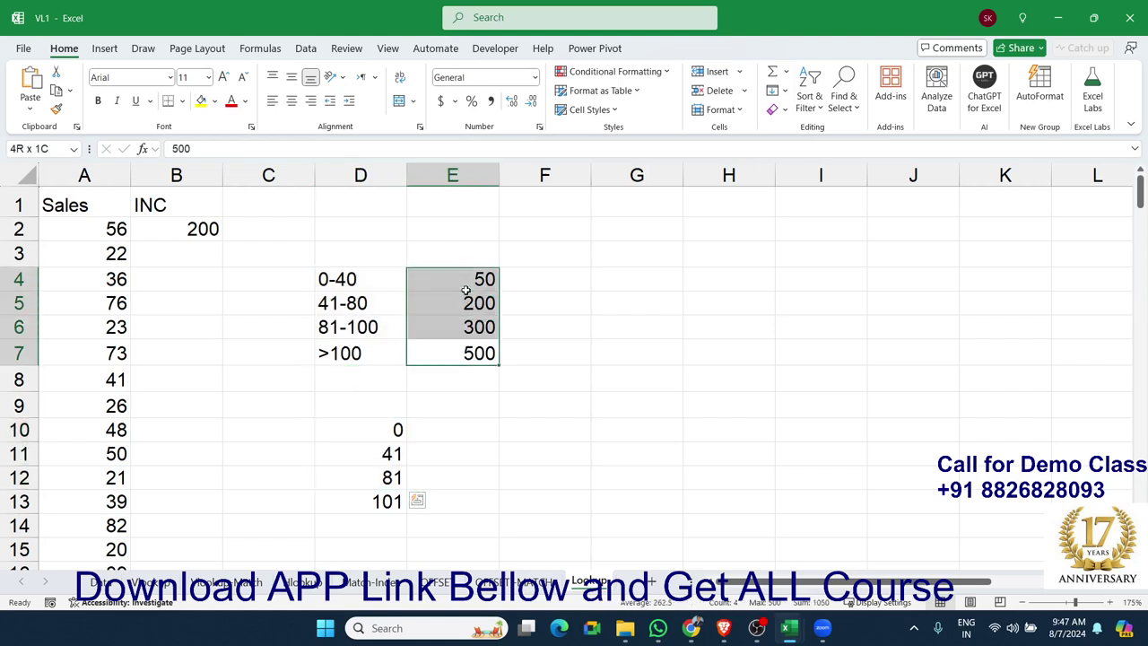
key("ctrl+c")
left_click(457, 425)
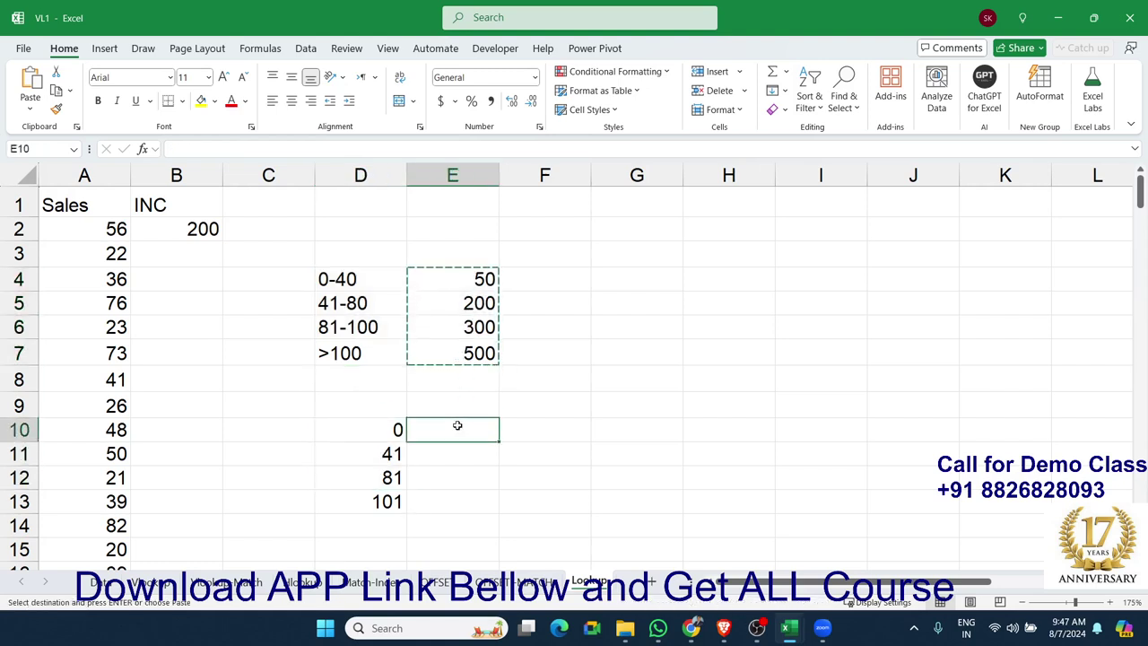
key("ctrl+v")
key("Escape")
- Build =VLOOKUP(A3,D10:E13,2,0) in B3, looking up A3's sales in the new slab table
left_click(183, 259)
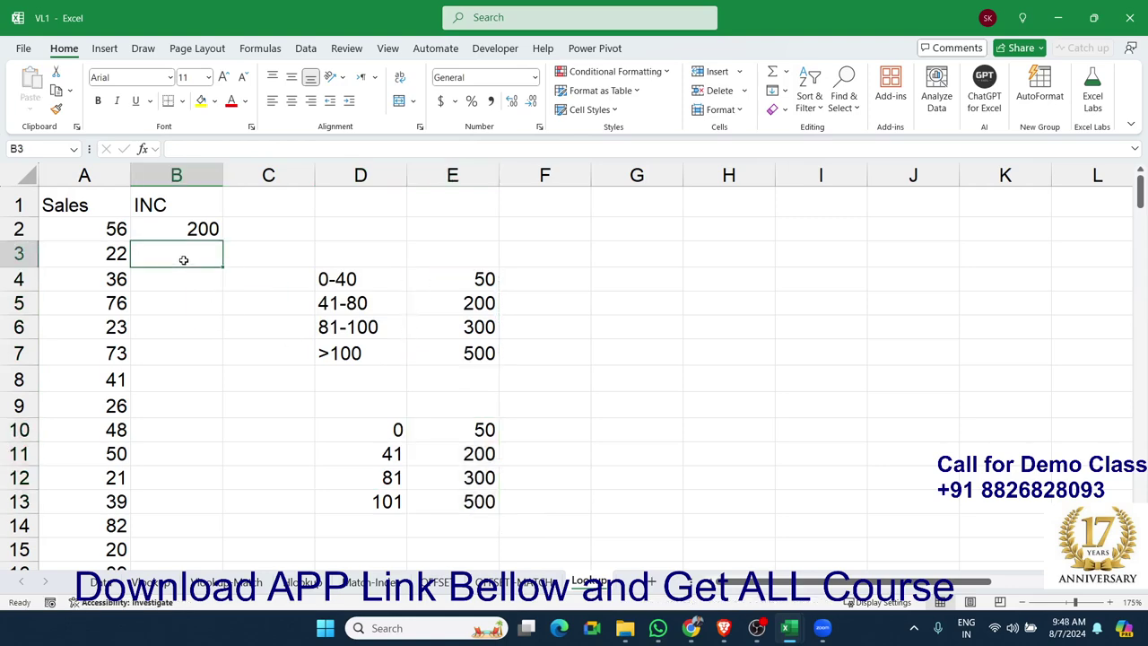
type("=")
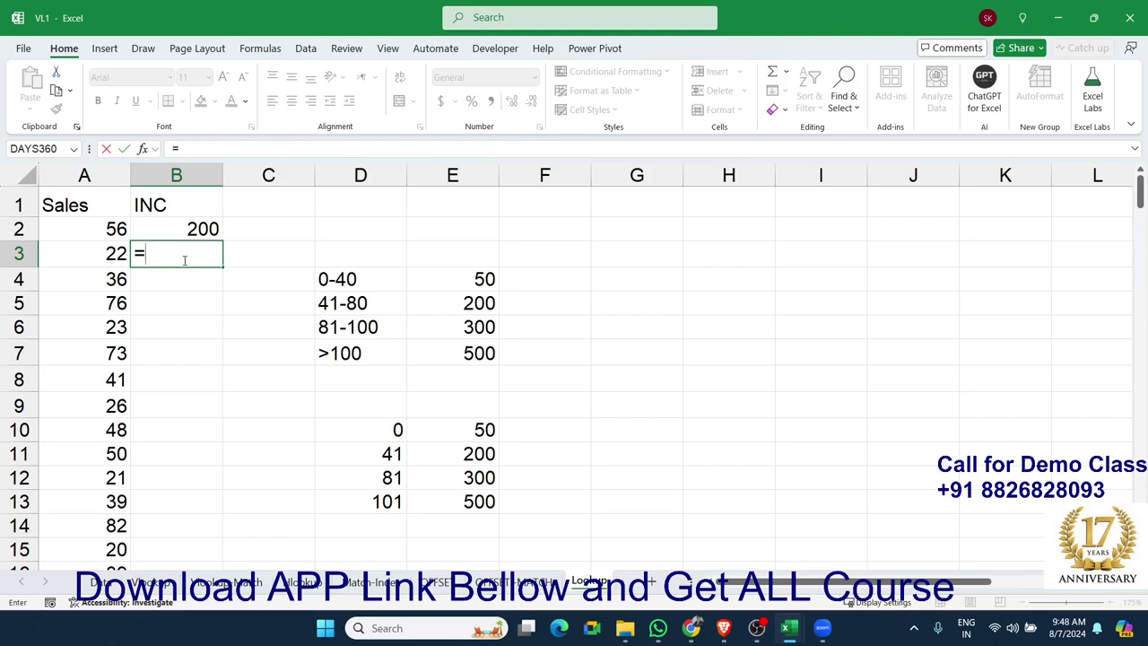
type("vl")
key("Tab")
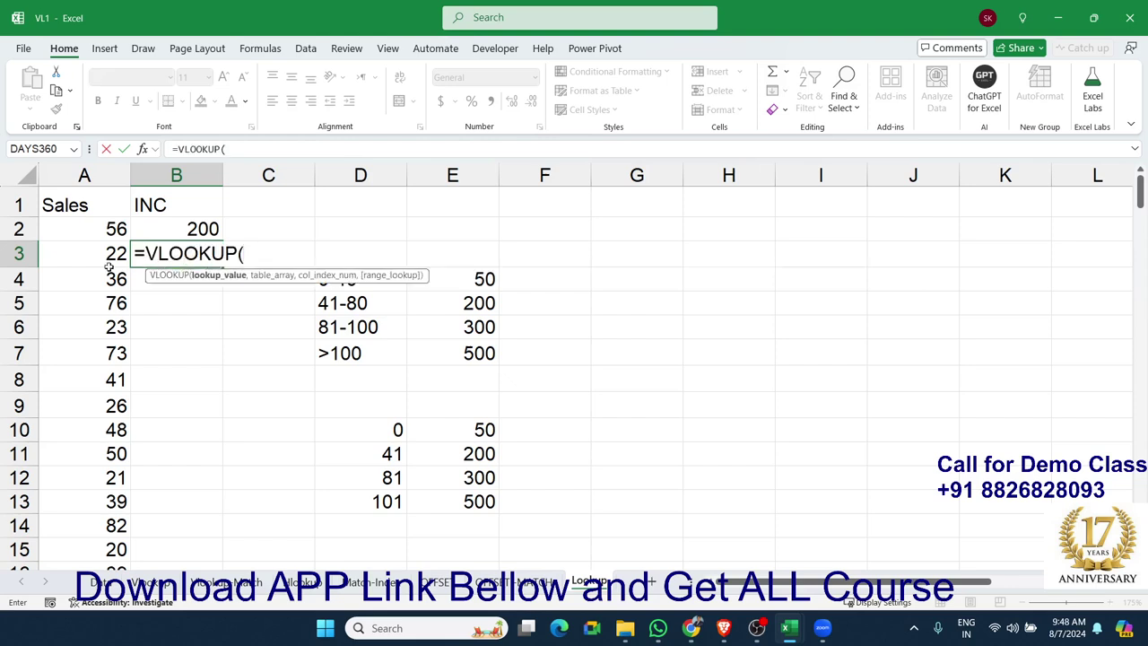
left_click(90, 260)
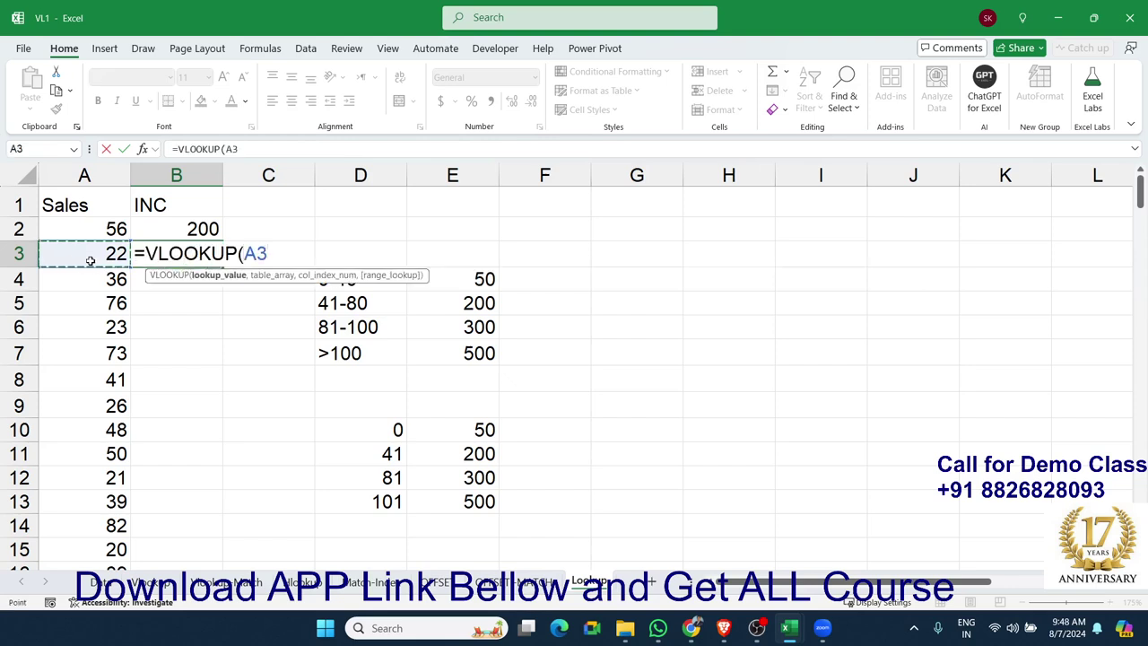
type(",")
mouse_move(393, 430)
left_mouse_down()
mouse_move(443, 457)
mouse_move(463, 500)
left_mouse_up()
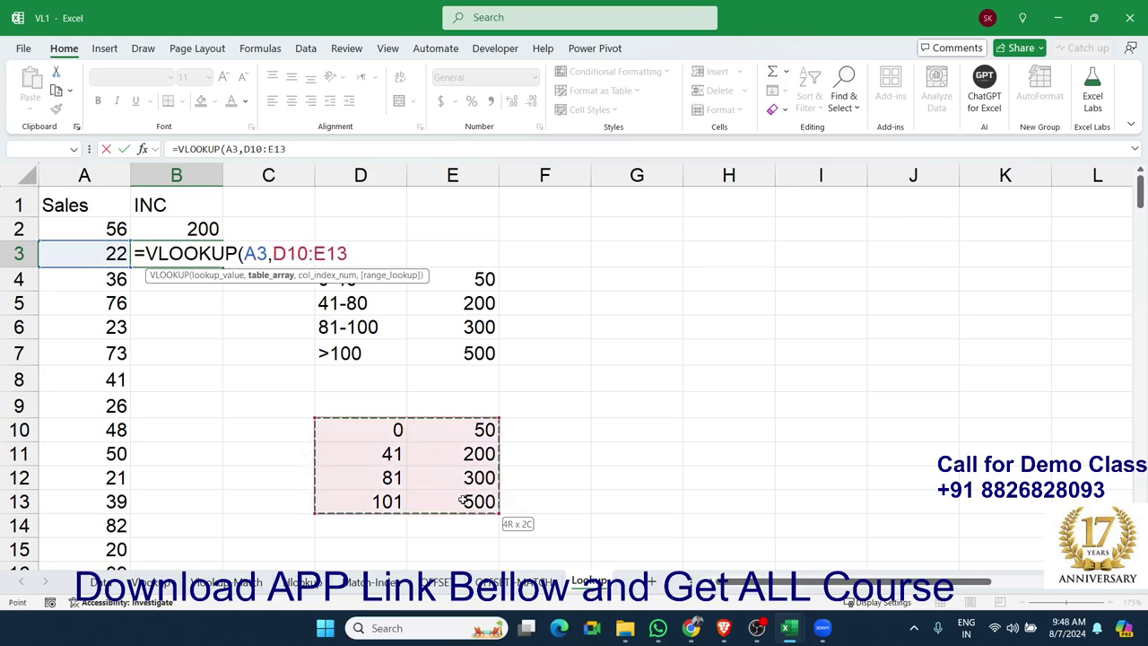
type(",")
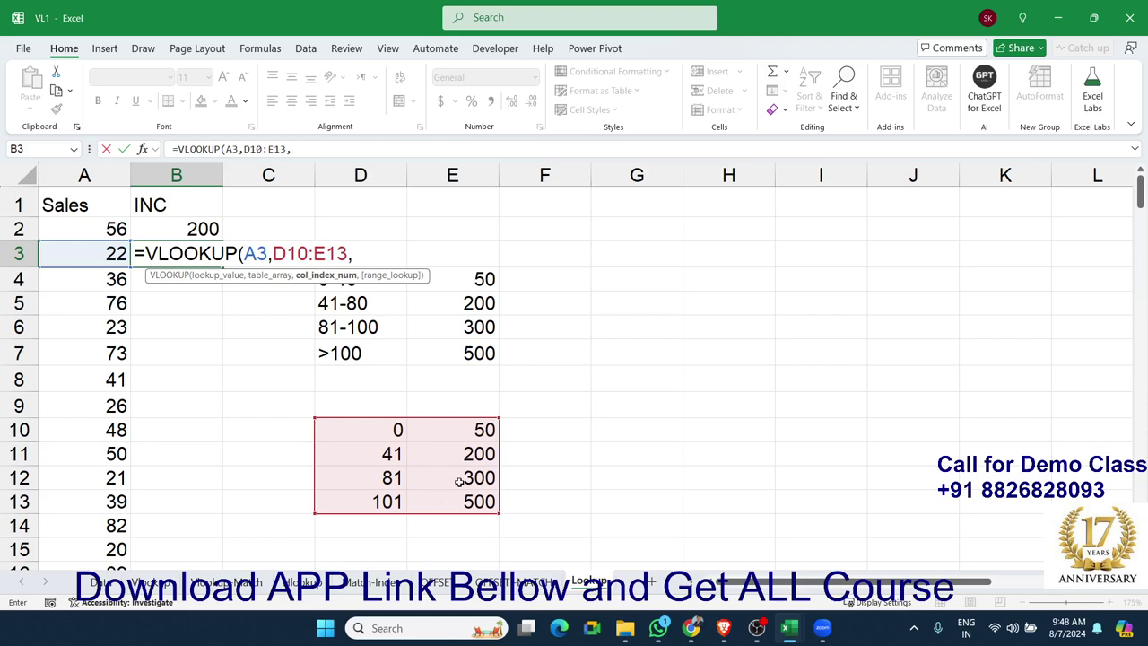
key("ctrl")
key("ctrl")
key("ctrl")
type("2,0")
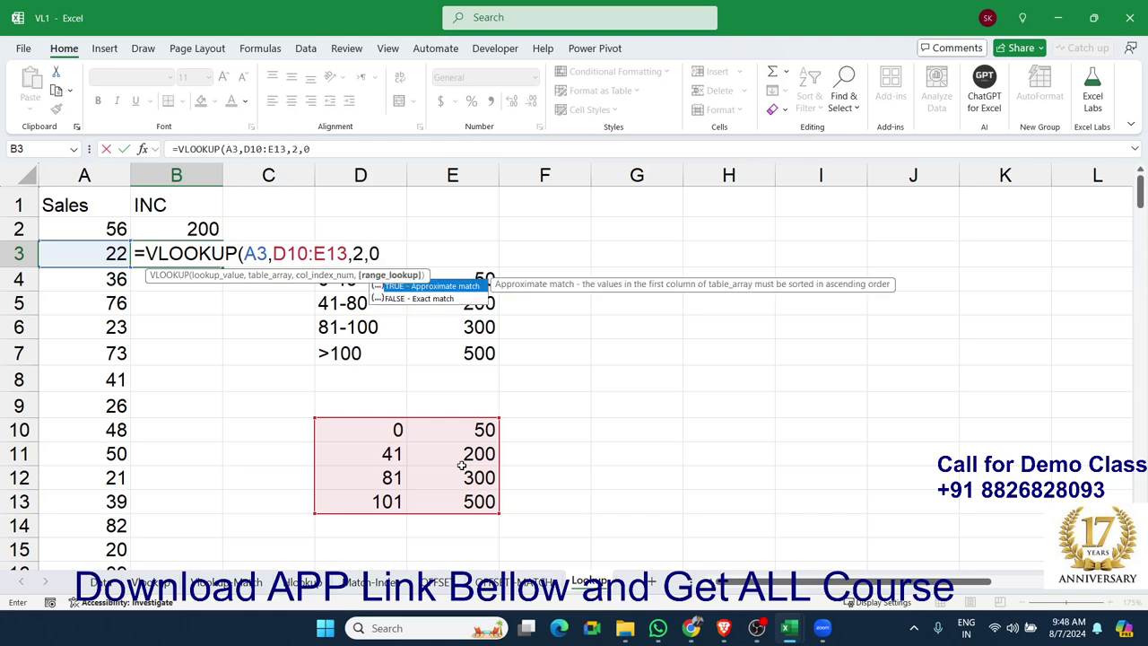
- Change B3's VLOOKUP match argument to TRUE for an approximate match
key("Return")
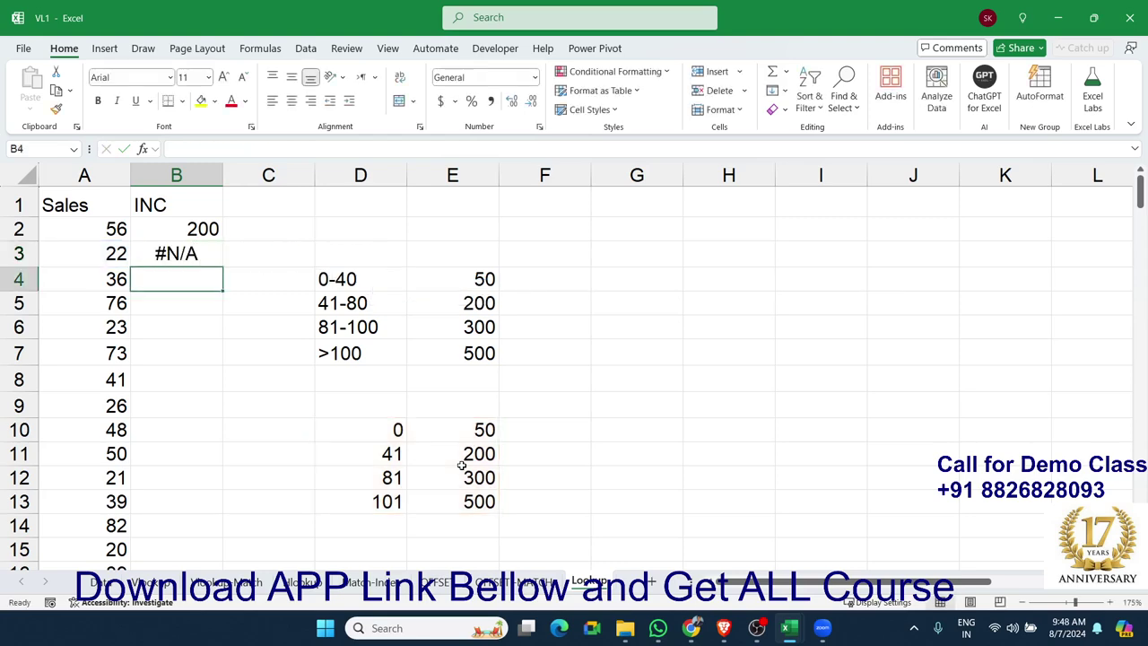
key("Up")
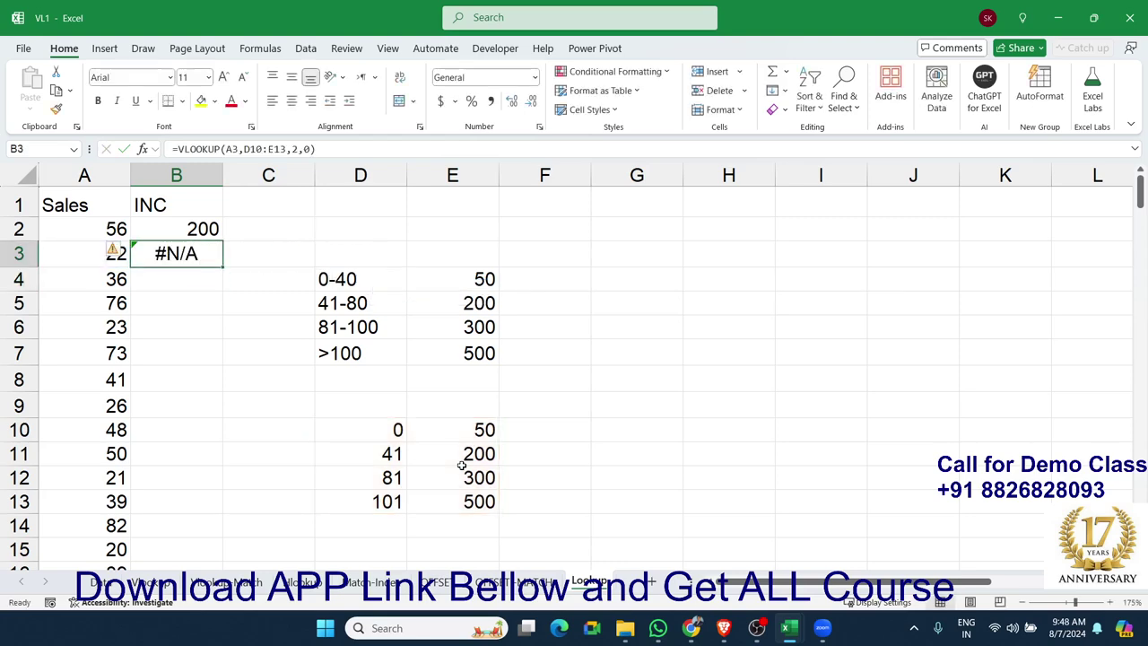
key("F2")
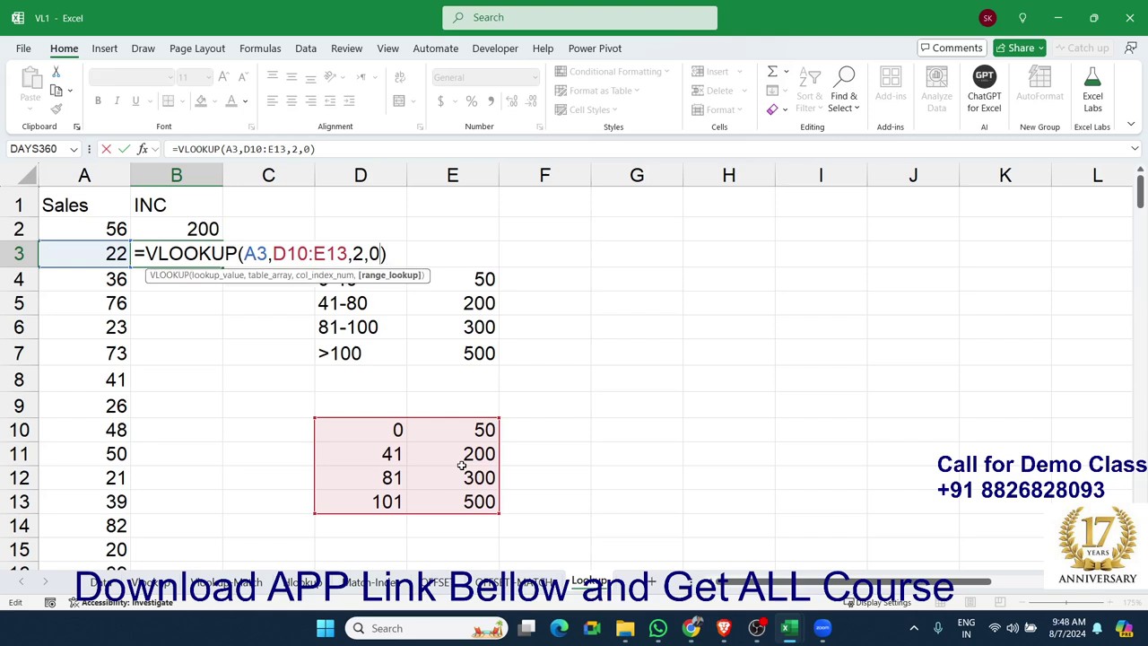
key("BackSpace")
type("fal")
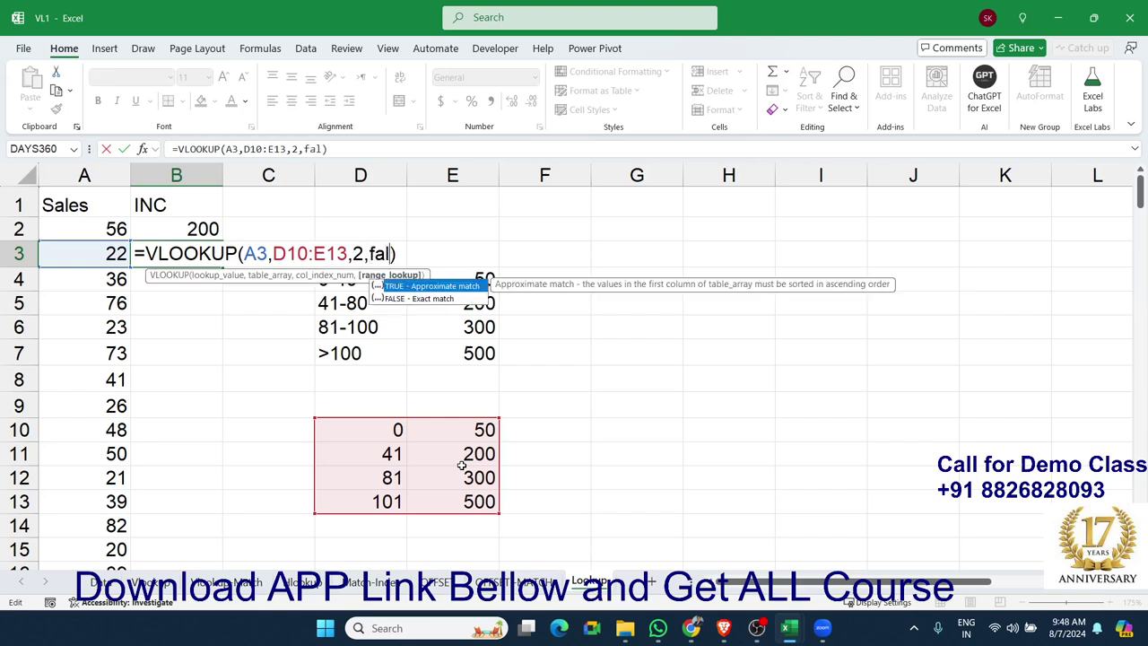
key("BackSpace")
key("BackSpace")
key("BackSpace")
type("1")
key("BackSpace")
type("tru")
key("Tab")
key("Return")
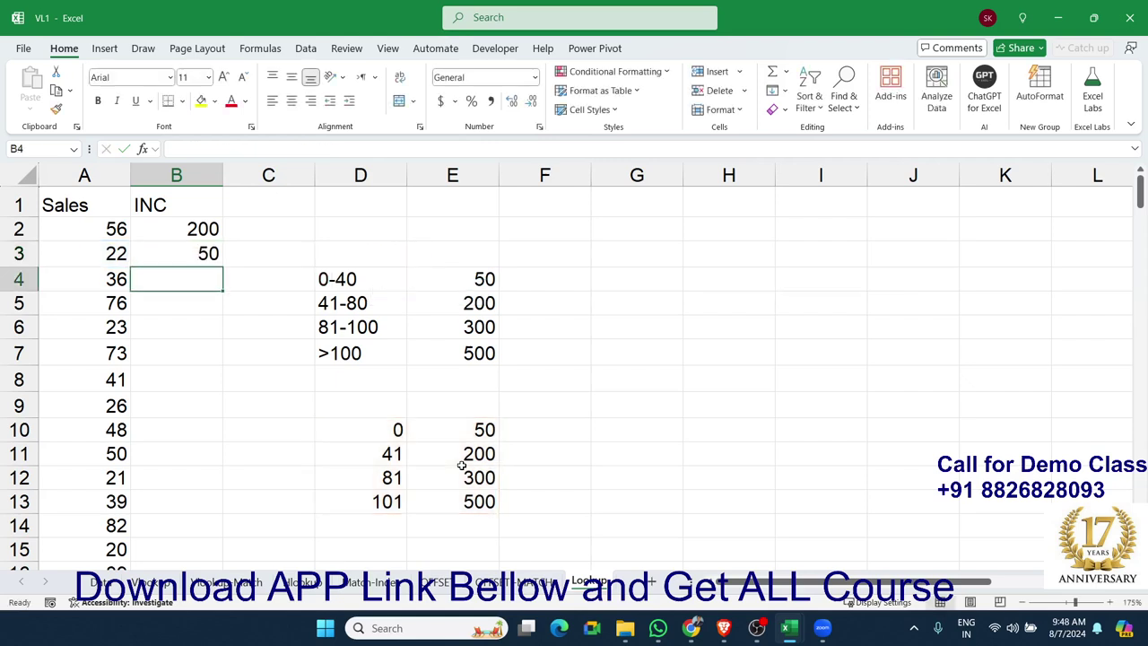
- Lock B3's table reference as $D$10:$E$13
double_click(202, 251)
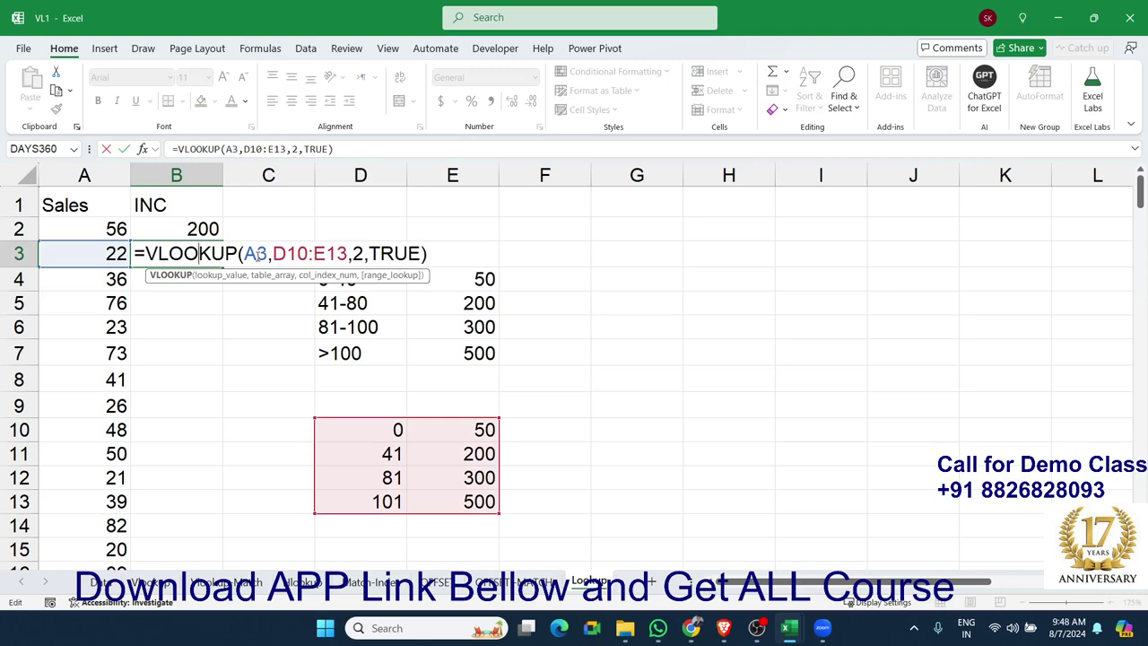
left_click(287, 254)
key("F4")
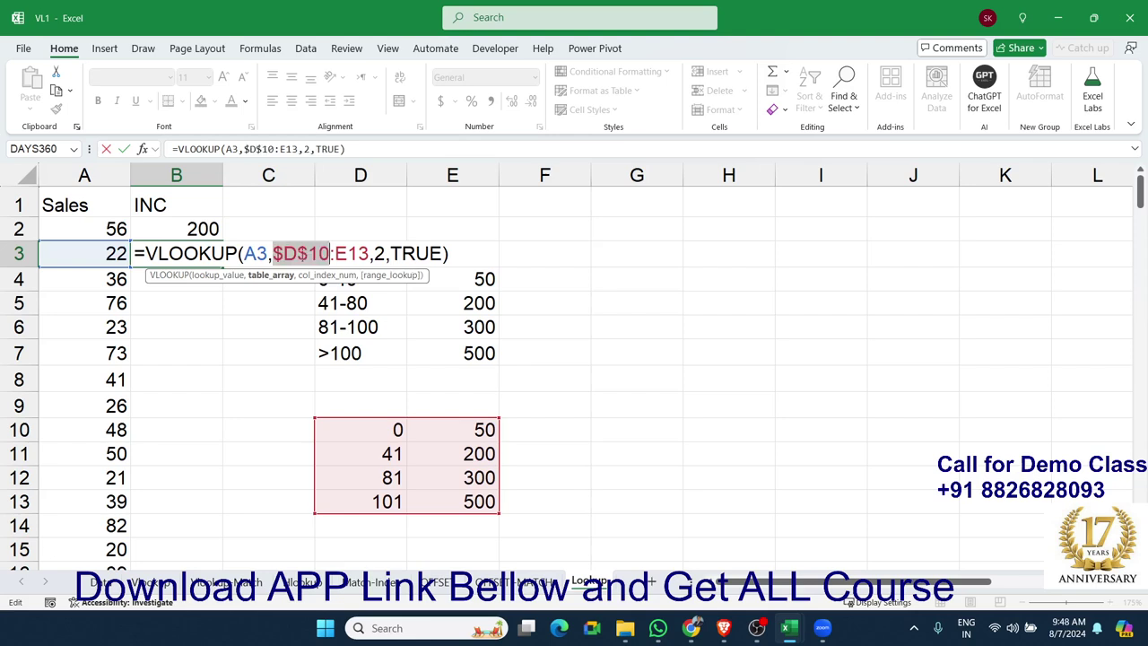
left_click(349, 254)
key("F4")
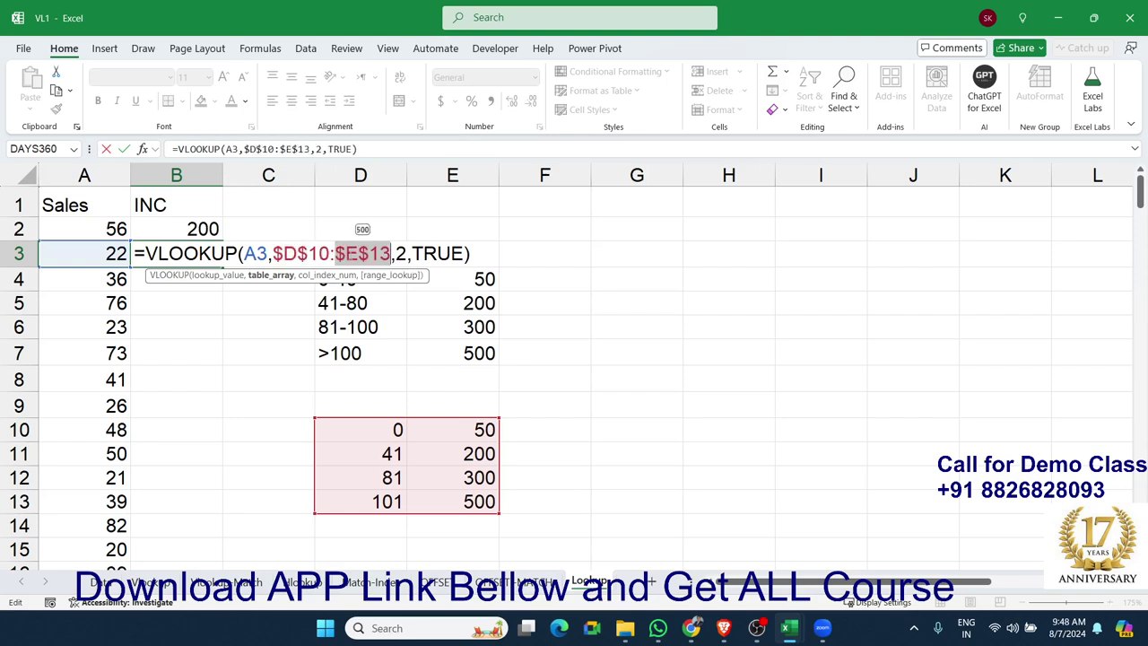
key("Return")
left_click(198, 255)
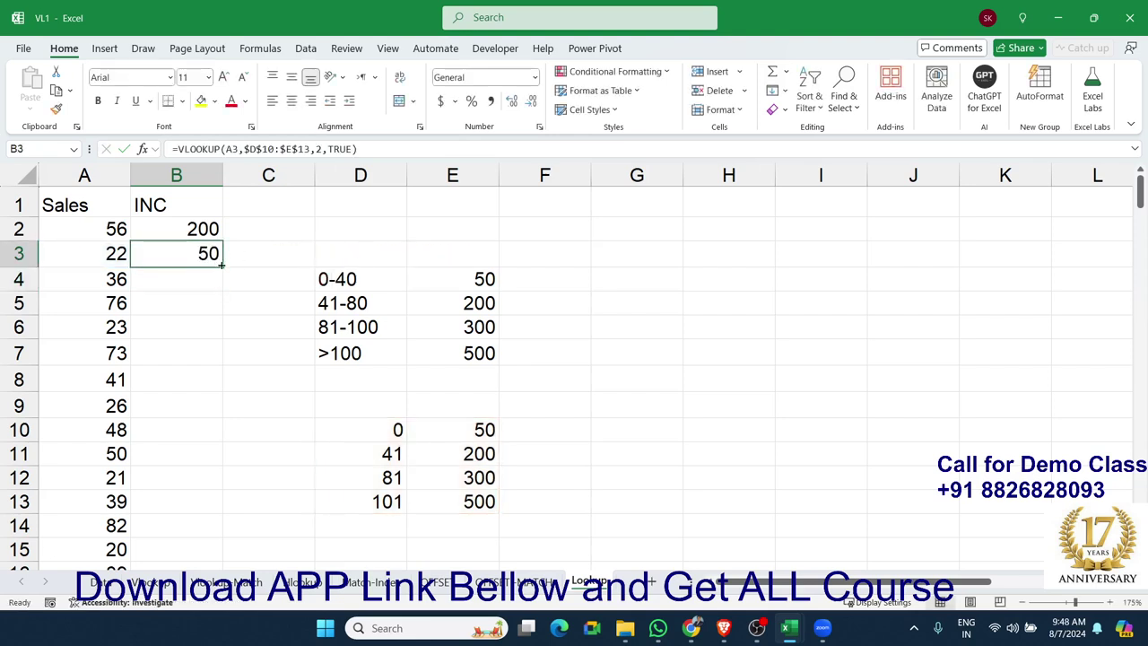
double_click(222, 265)
scroll(231, 309, "down", 4)
scroll(231, 312, "up", 4)
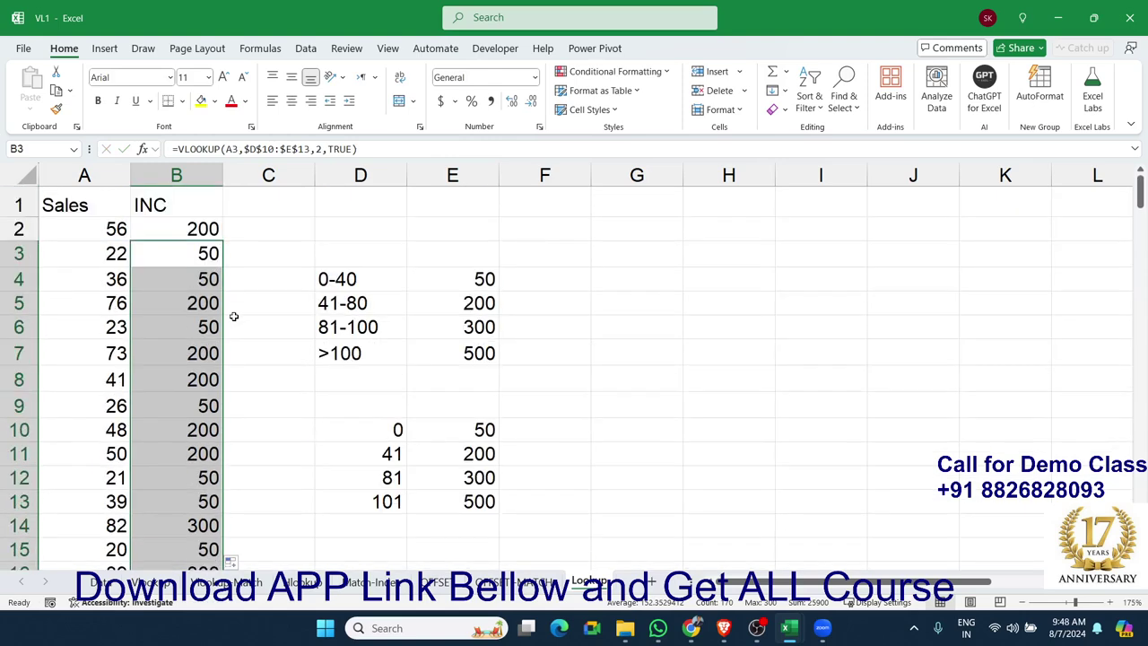
left_click(205, 297)
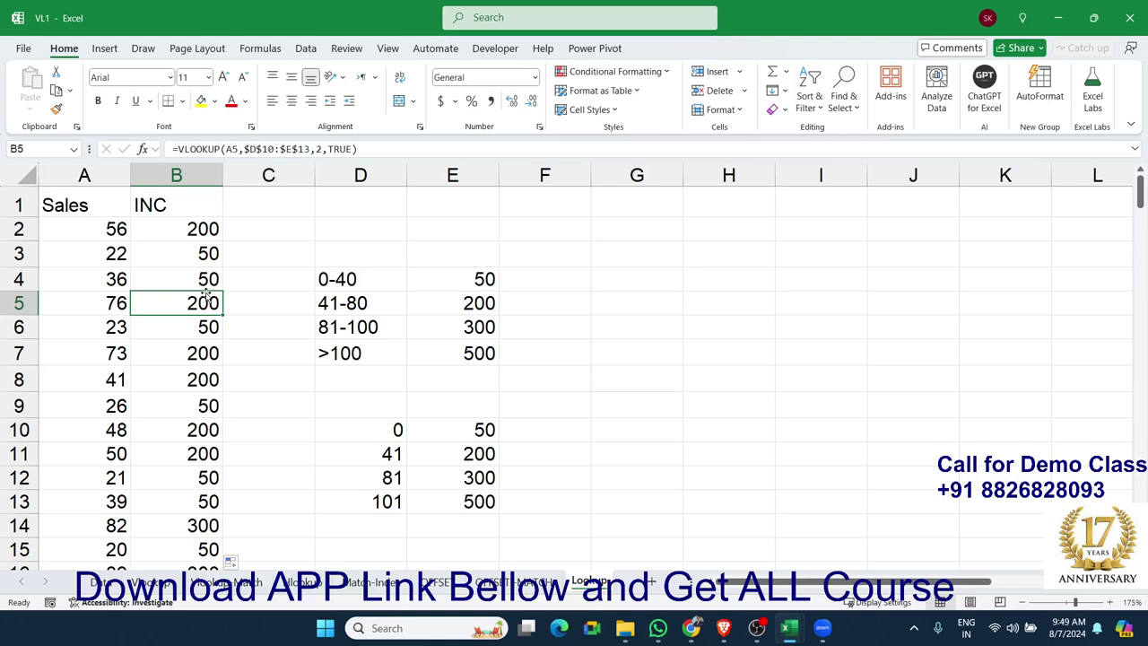
left_click(205, 279)
key("ctrl+shift+Down")
scroll(205, 289, "up", 5)
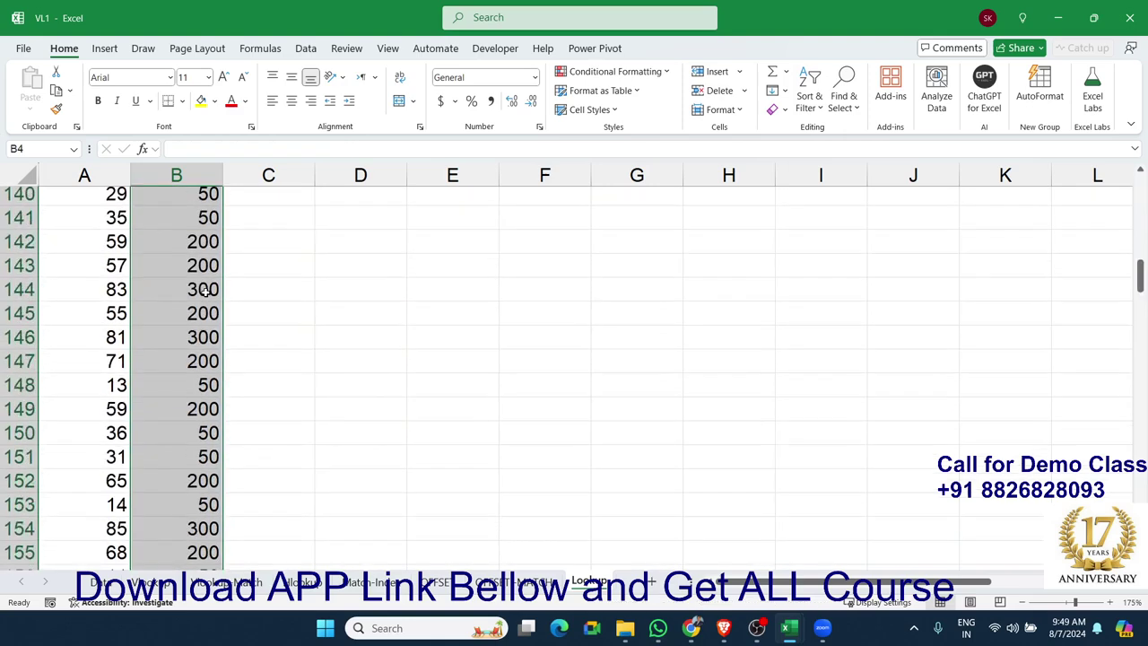
key("Up")
key("Right")
key("Right")
key("Down")
key("shift+Right")
key("ctrl+shift+Down")
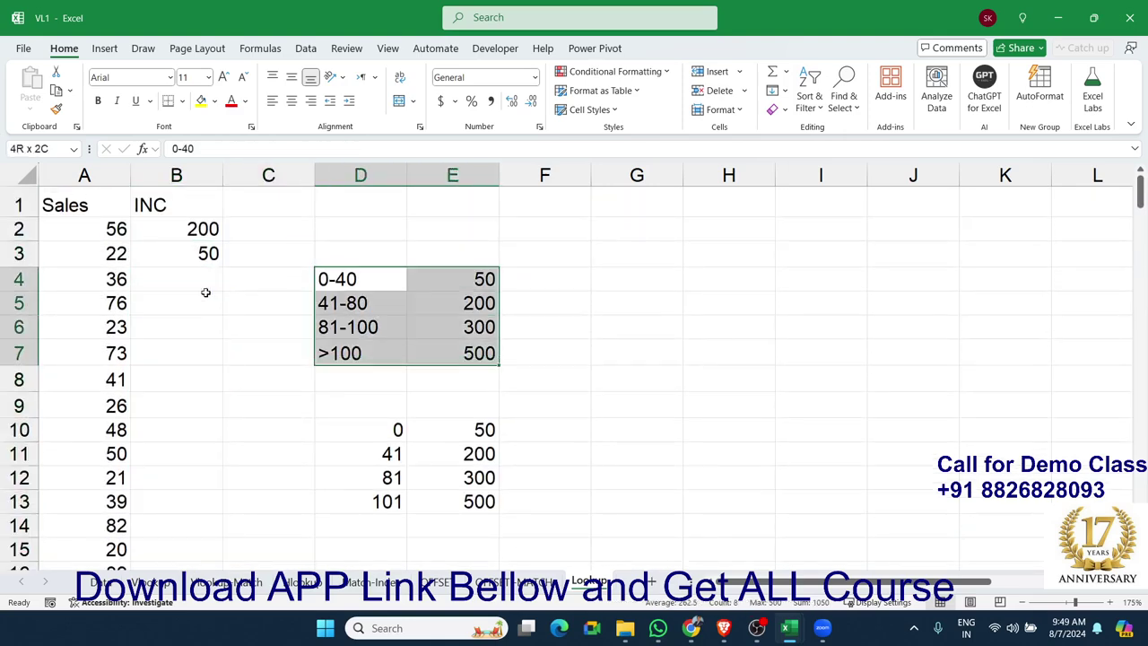
key("Down")
key("Down")
key("Down")
key("Down")
key("Down")
key("ctrl+shift+Down")
key("ctrl+shift+Down")
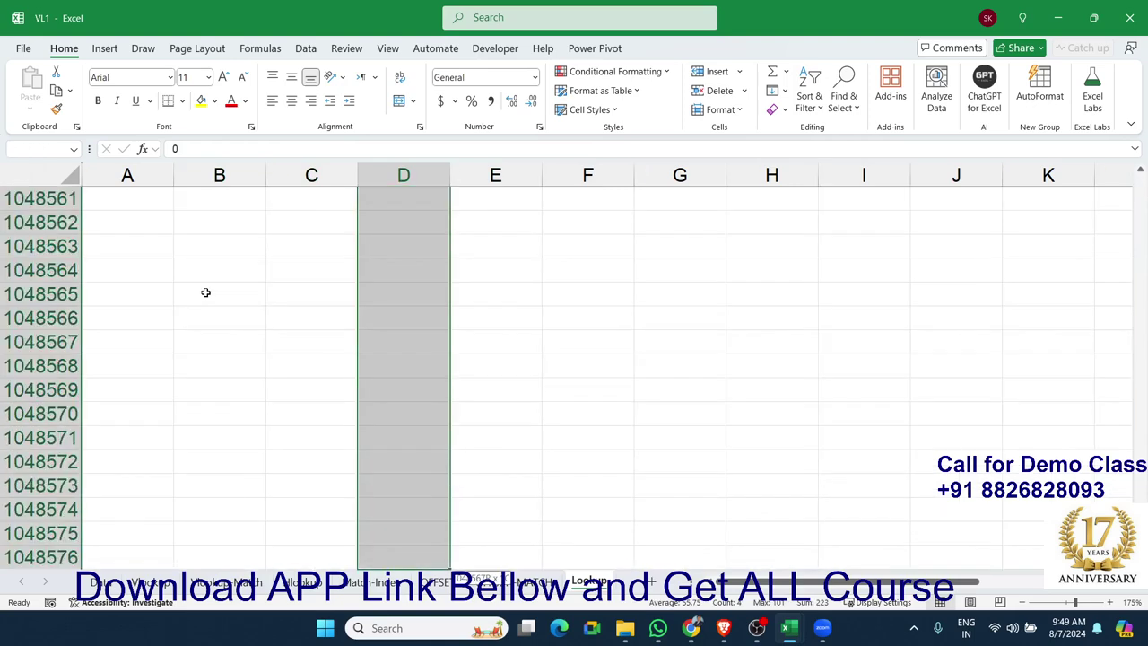
key("Up")
key("Down")
key("Right")
key("ctrl+shift+Down")
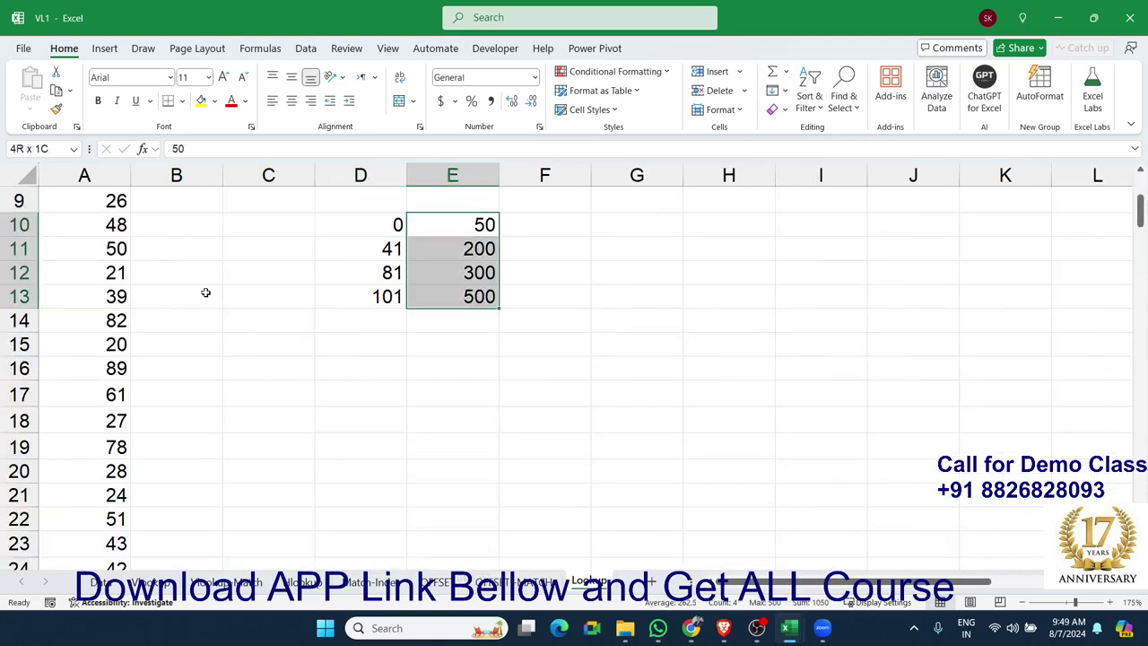
key("ctrl+v")
scroll(200, 290, "up", 1)
scroll(200, 290, "up", 2)
left_click(157, 269)
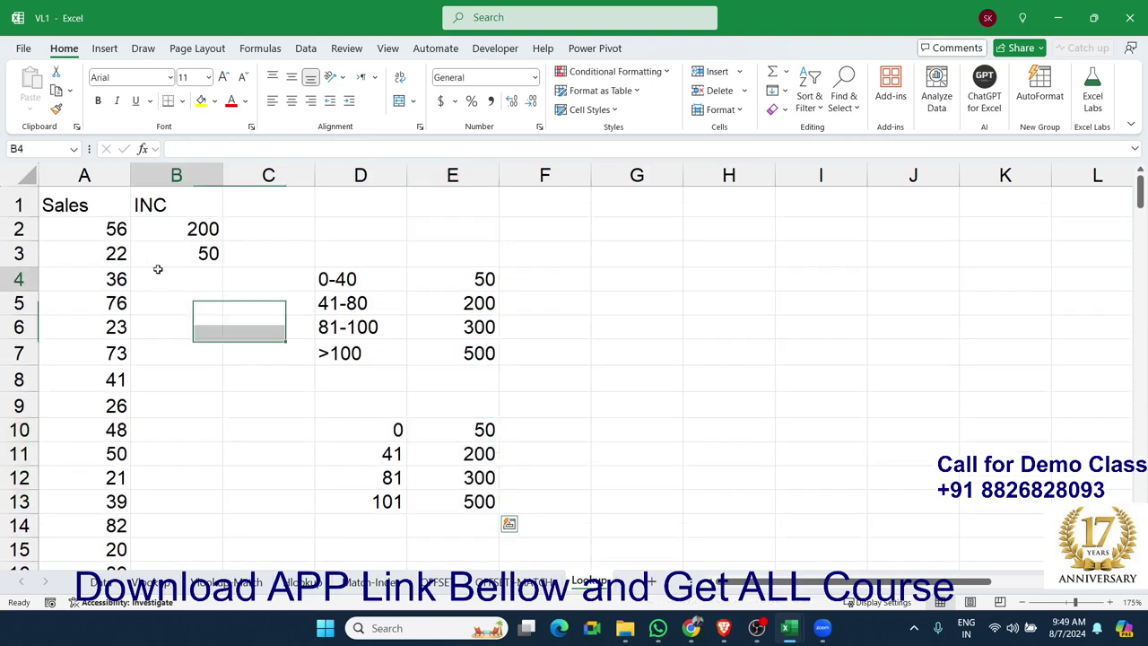
- Enter =VLOOKUP(A4,D10:E13,2,1) in B4, returning 50 for sales of 36
type("=vl")
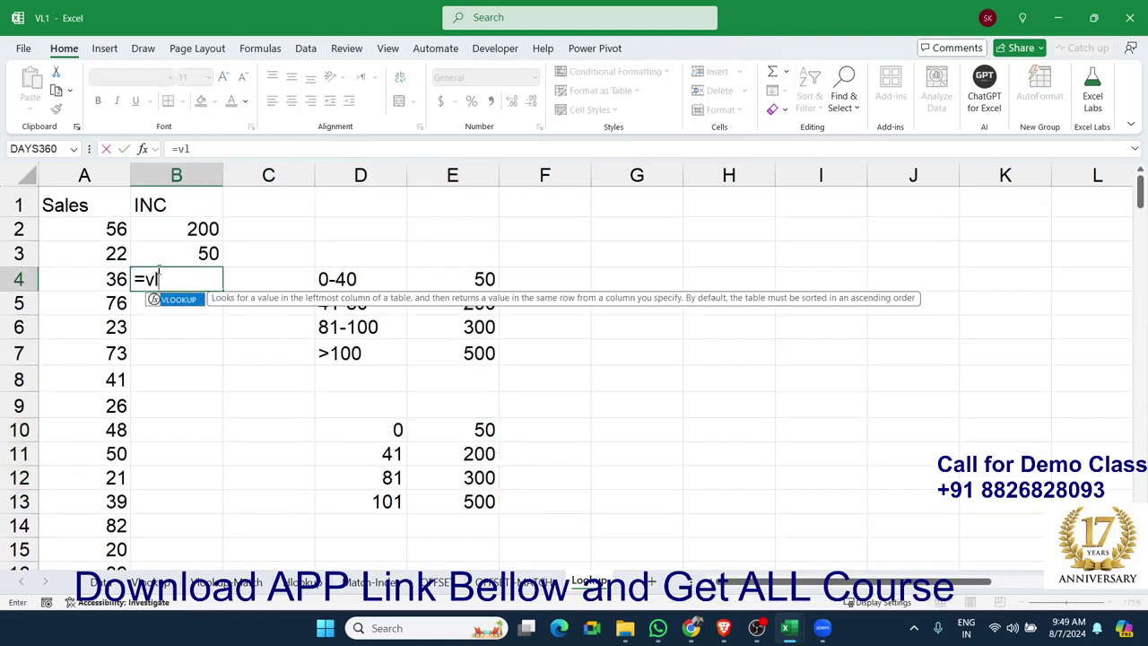
key("Tab")
left_click(117, 279)
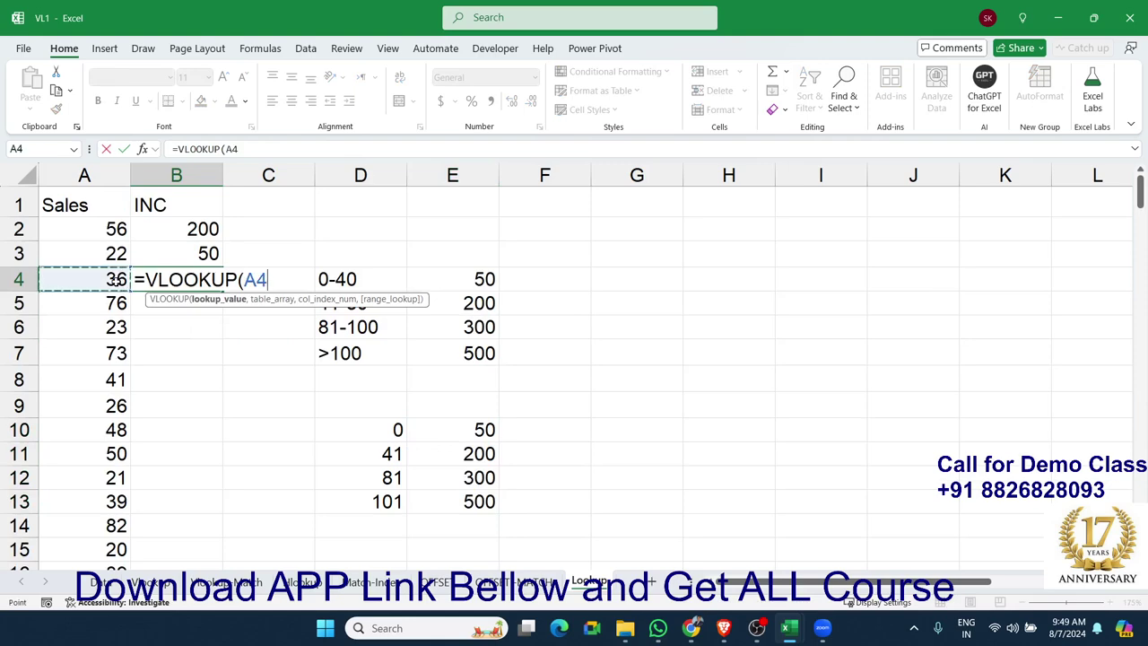
type(",")
left_click_drag(368, 423, 451, 500)
type(",2,")
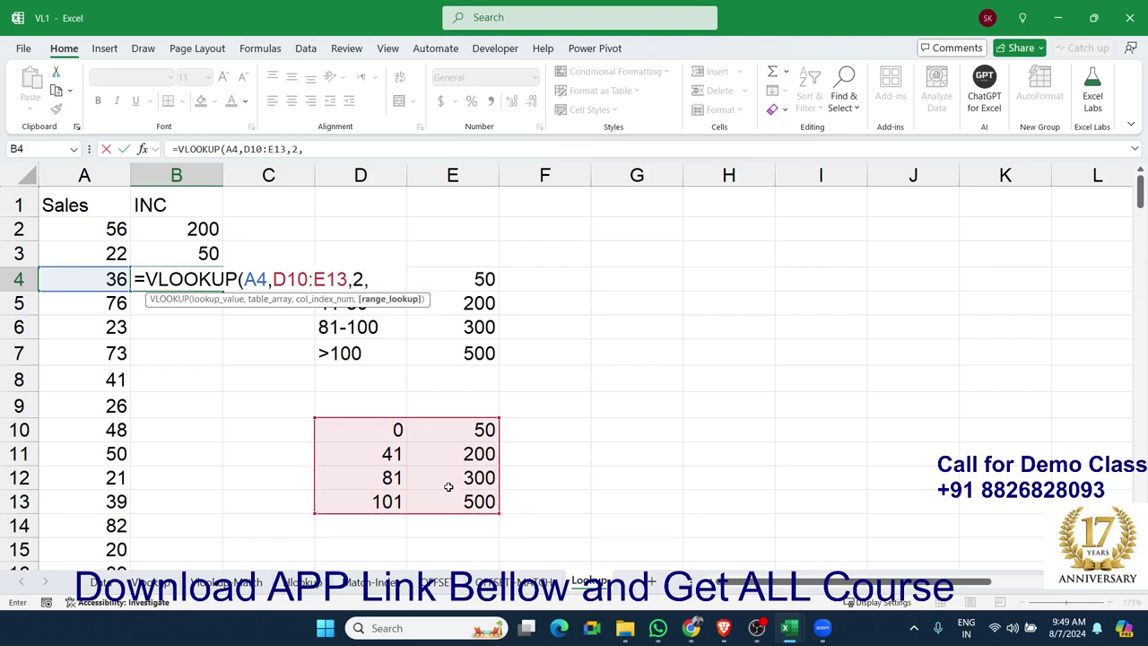
type("0")
key("BackSpace")
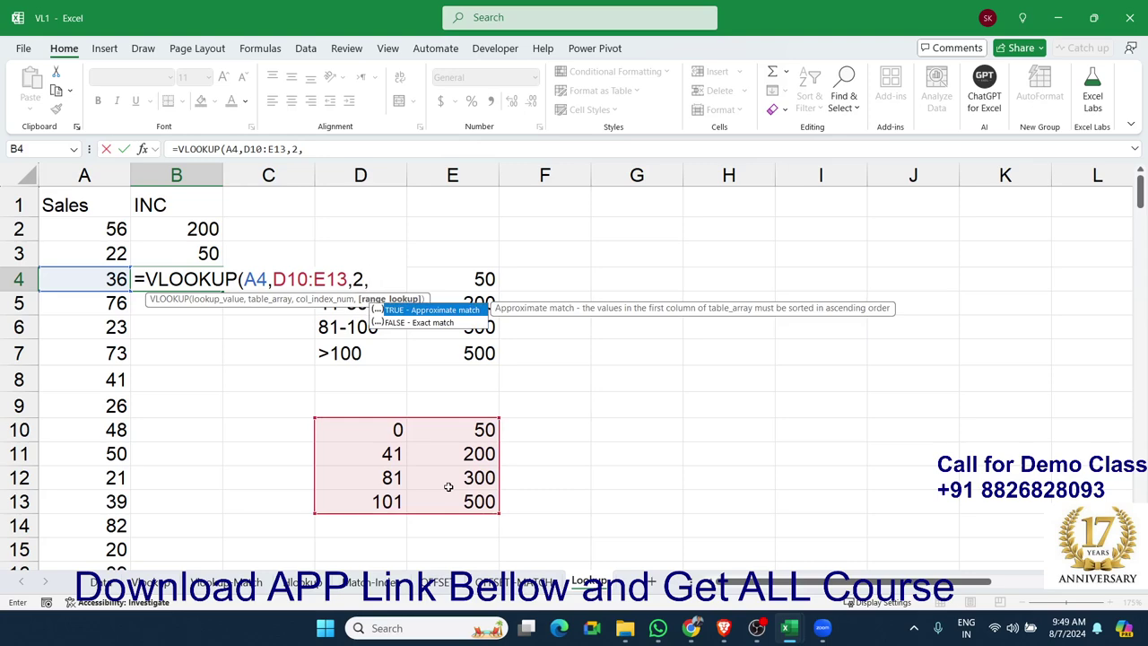
type("1")
key("Return")
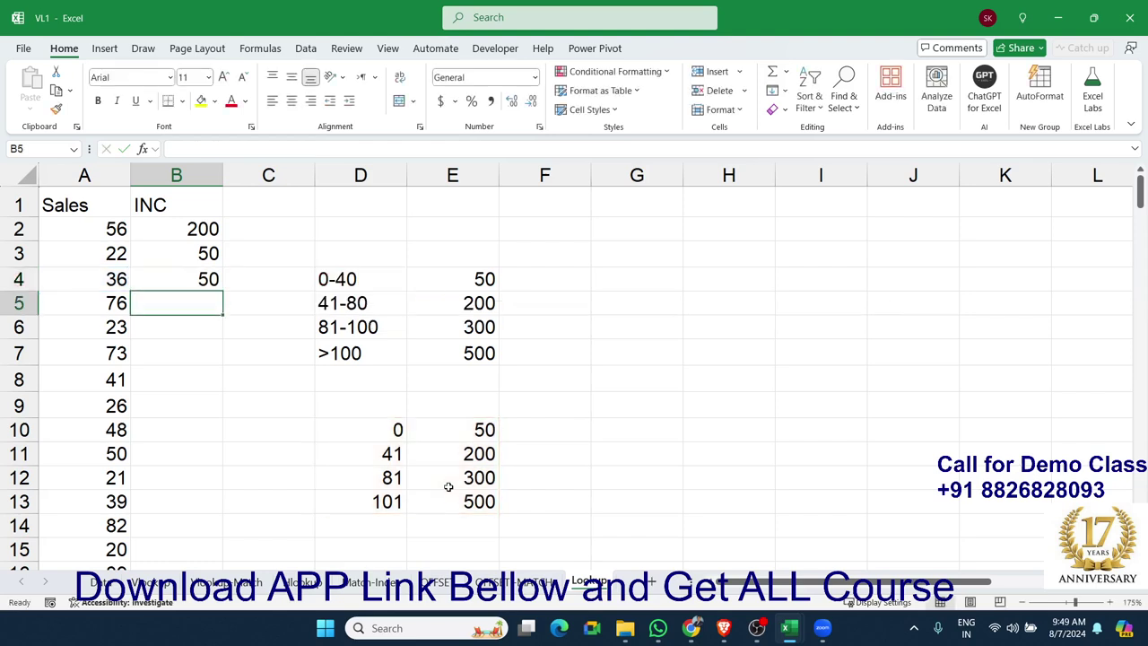
left_click(165, 289)
left_click(119, 281)
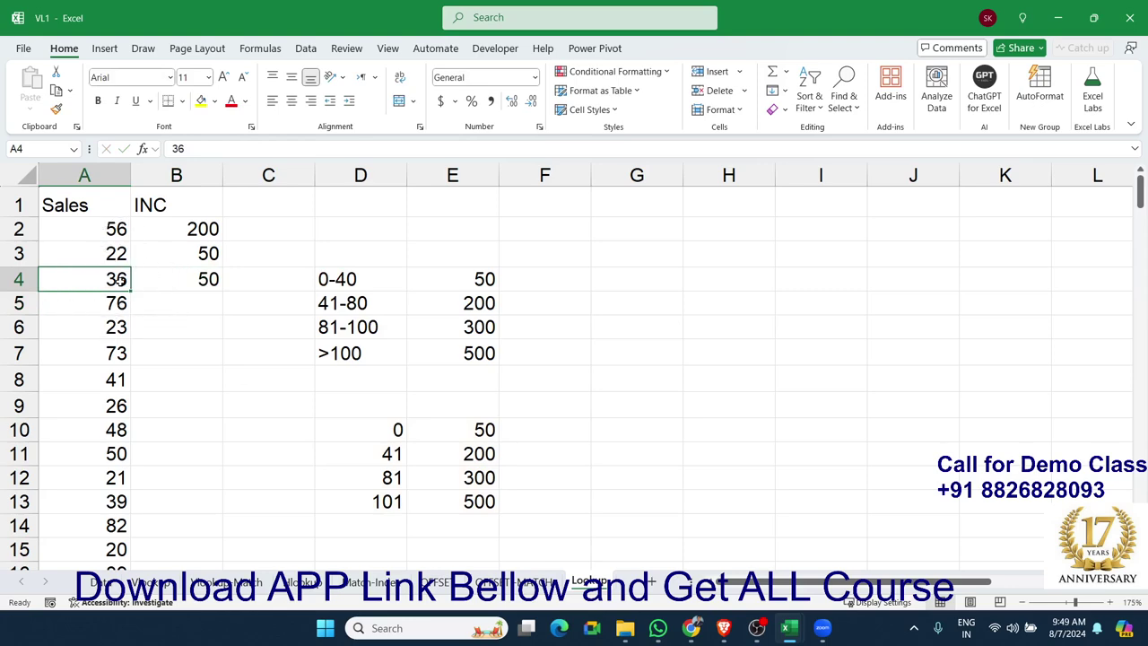
- Select thresholds D10:D11 and briefly open and close Quick Analysis
left_click_drag(363, 426, 367, 446)
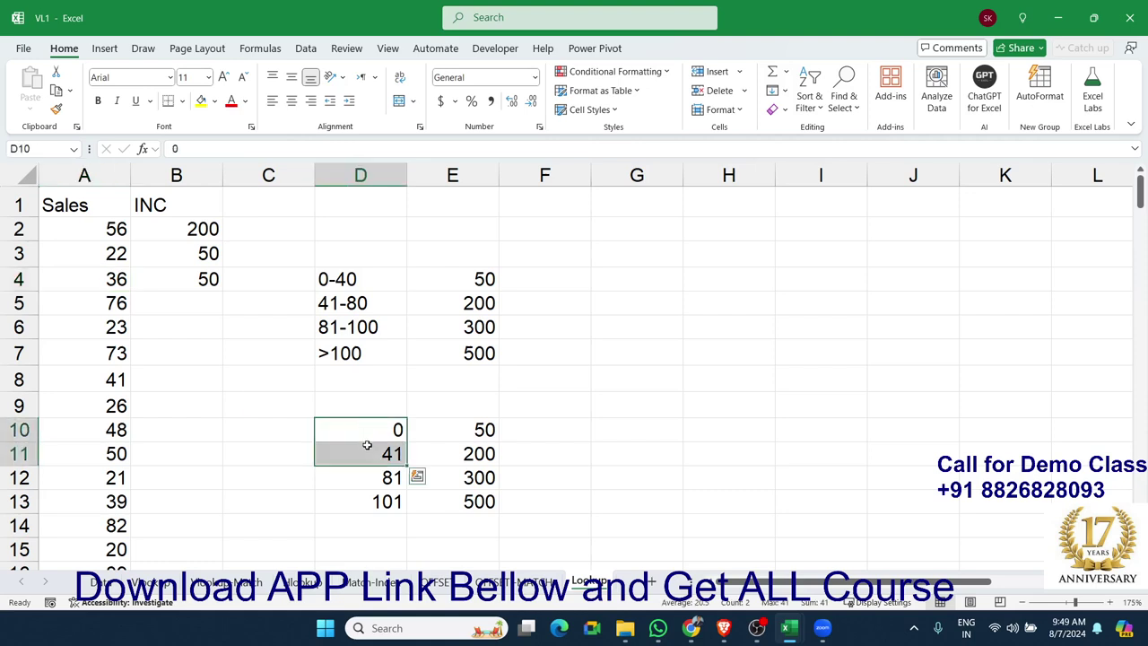
key("ctrl+q")
left_click(417, 476)
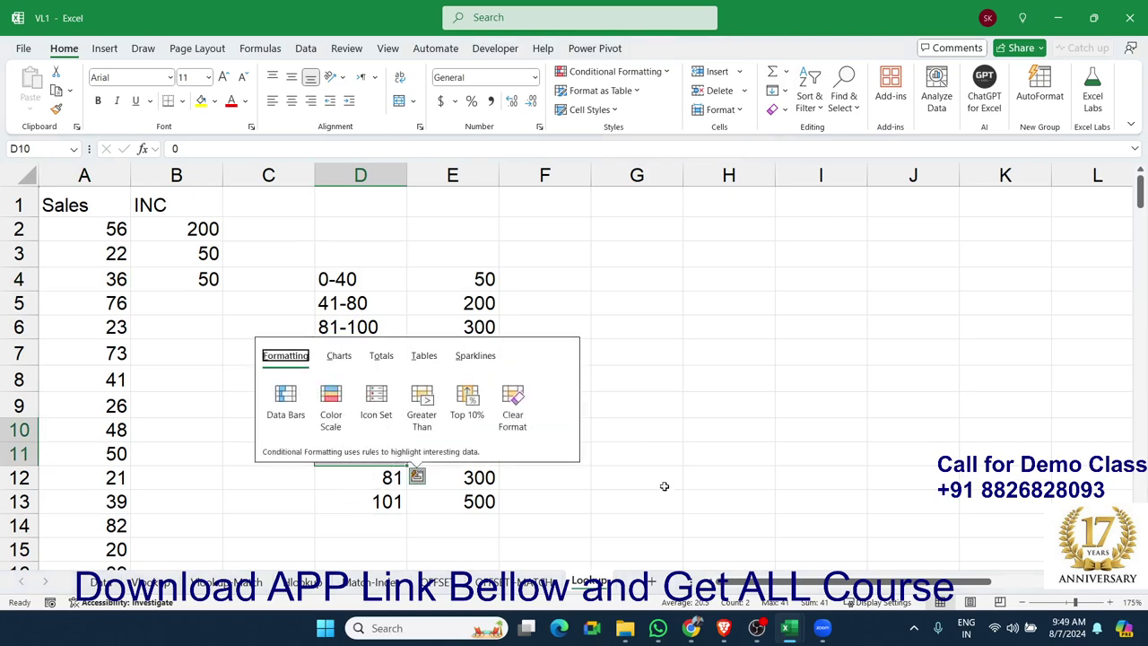
left_click(417, 476)
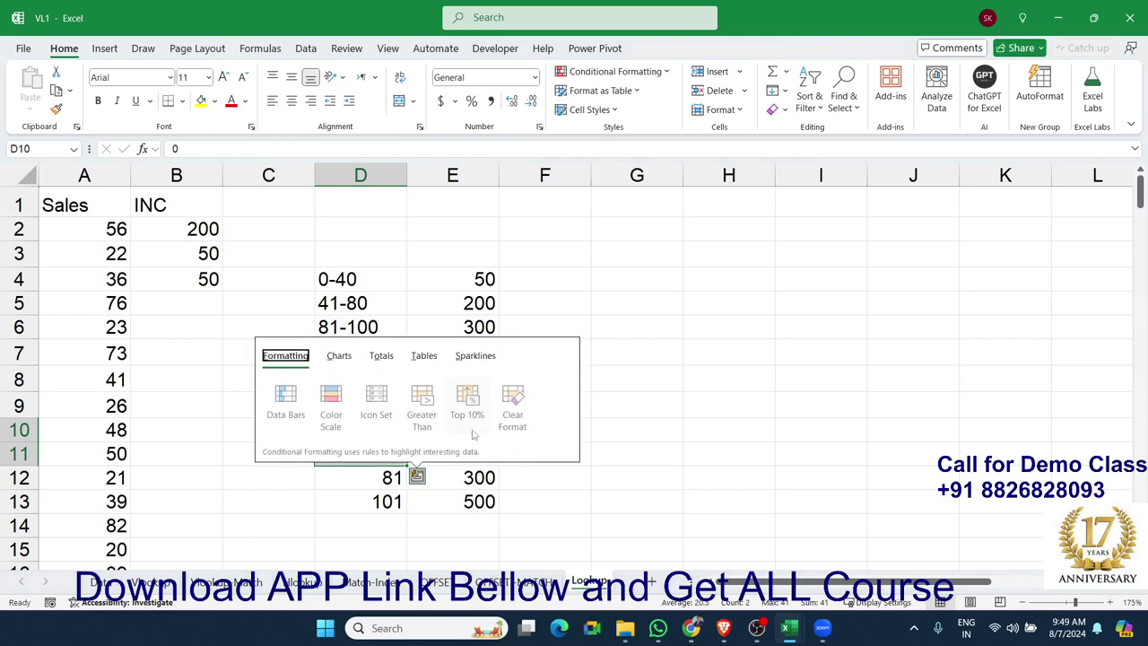
key("Escape")
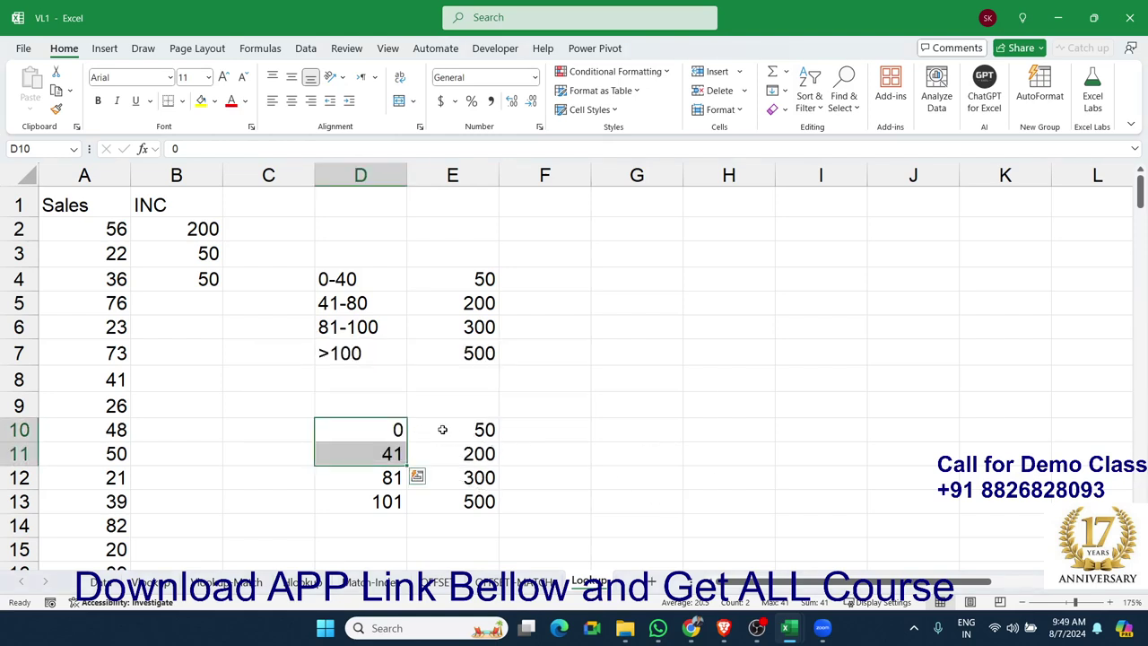
key("ctrl+q")
key("Escape")
- Change the A4 sale to 85 so B4 returns 300
left_click(179, 287)
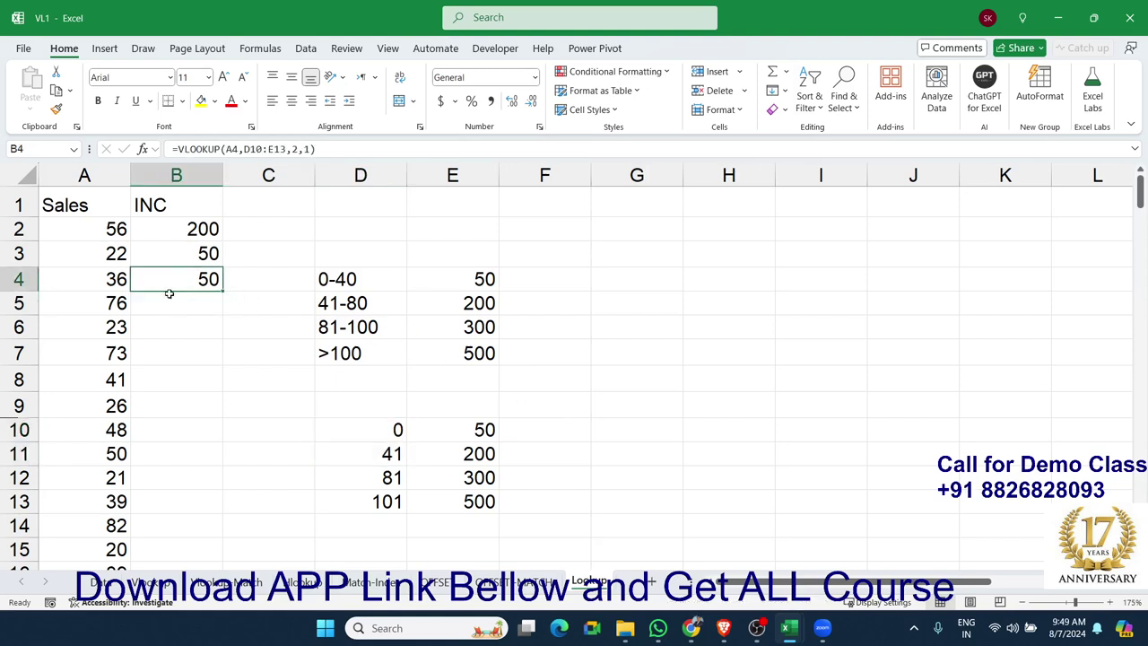
left_click(117, 281)
type("85")
key("Return")
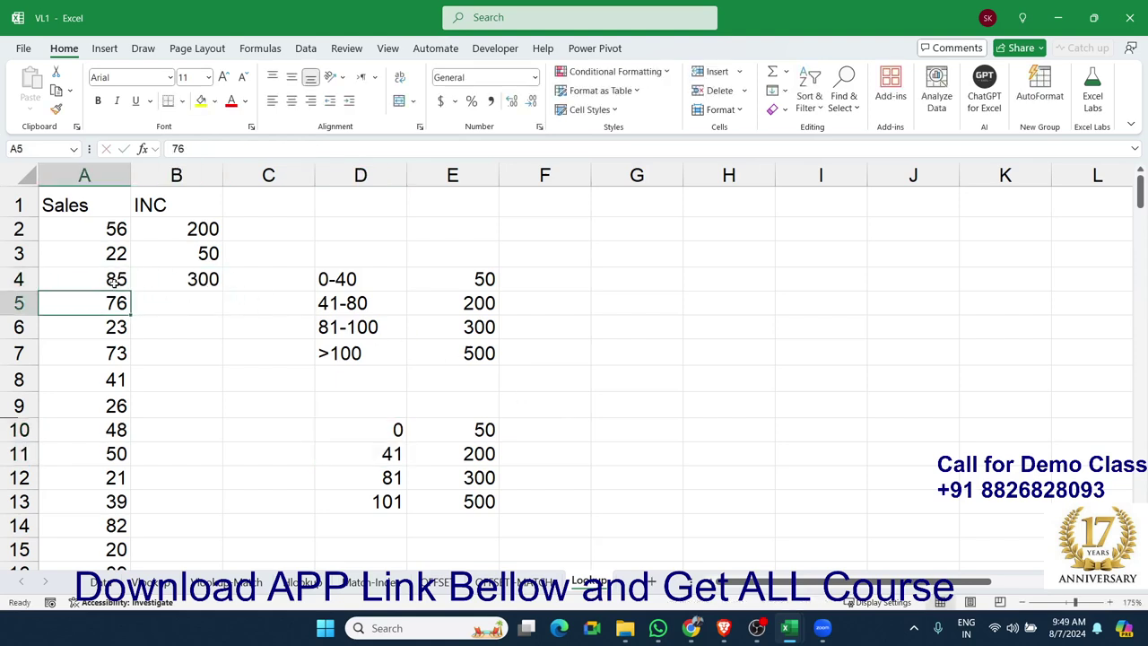
left_click(117, 280)
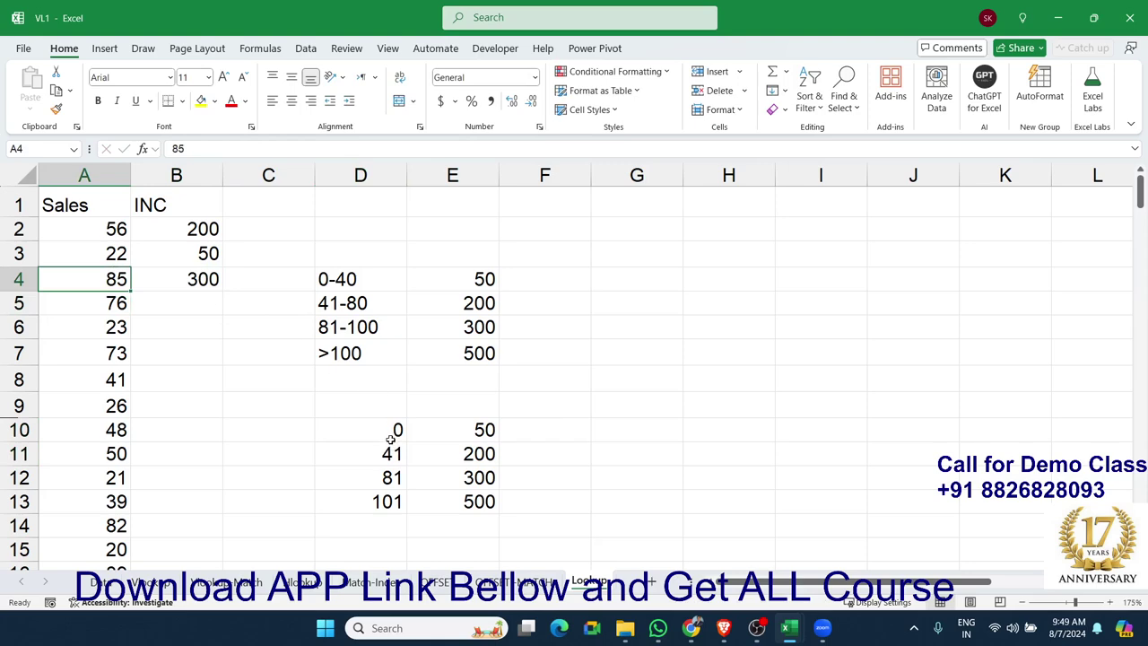
- Walk through B4's VLOOKUP by selecting the thresholds and the whole D10:E13 table
left_click_drag(392, 431, 392, 491)
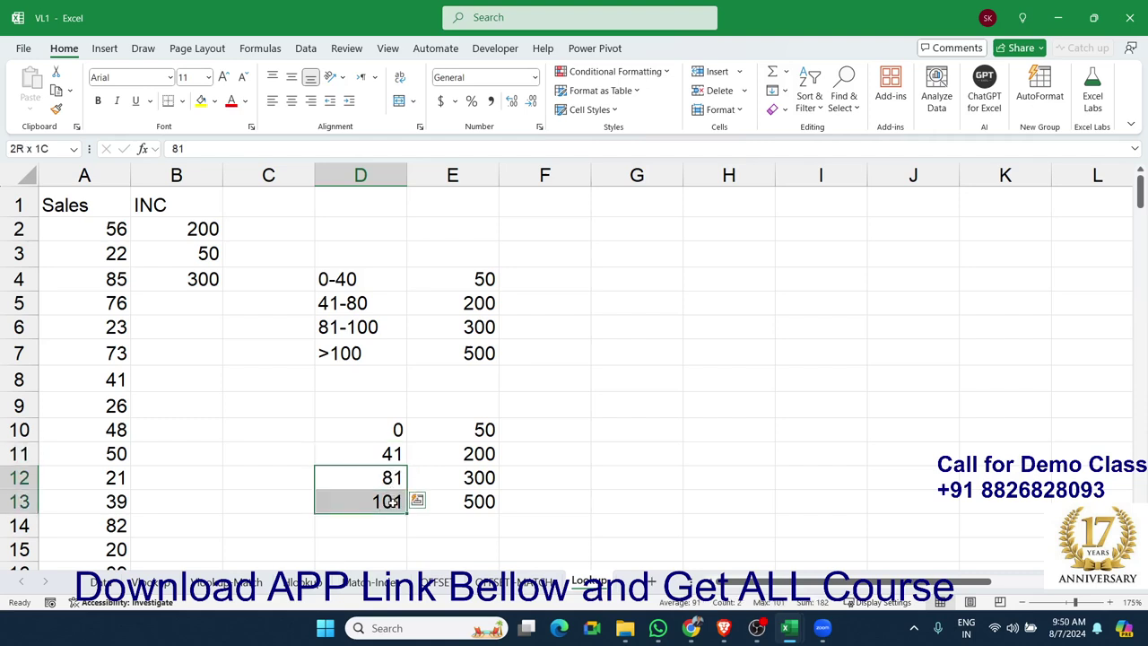
key("ctrl+q")
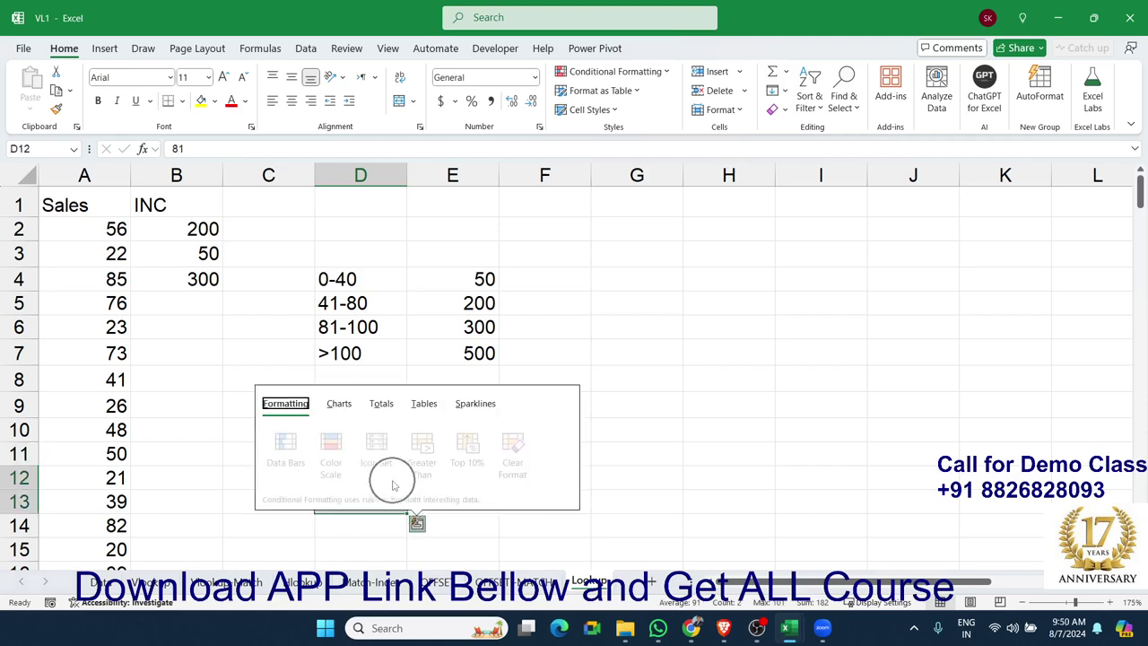
key("Escape")
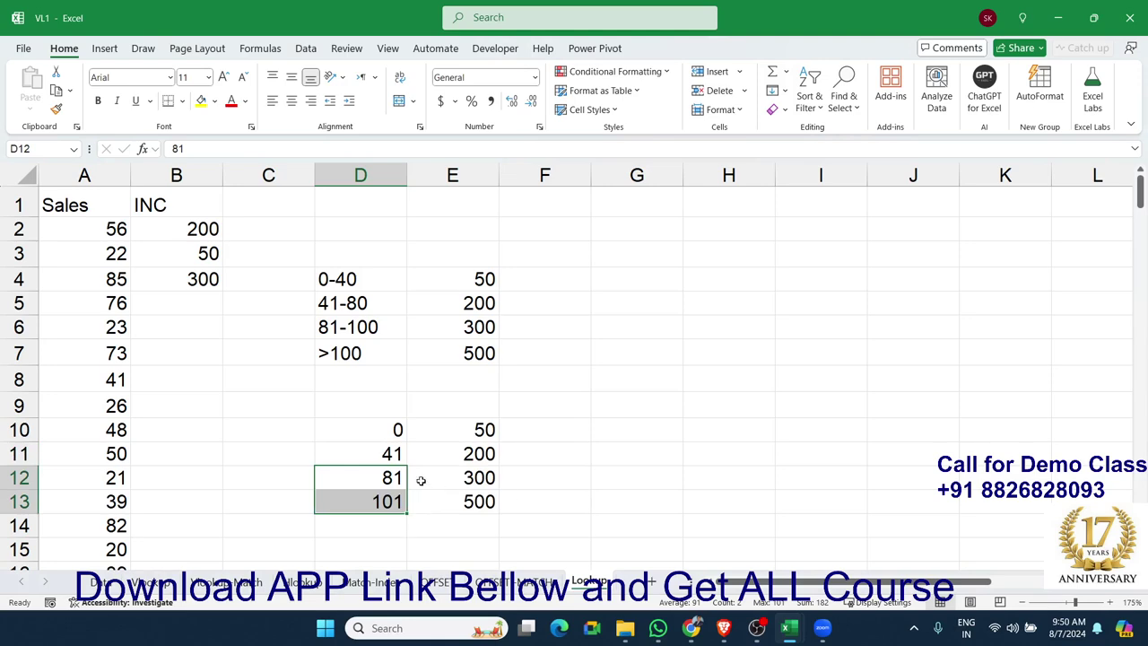
left_click(384, 477)
left_click(213, 280)
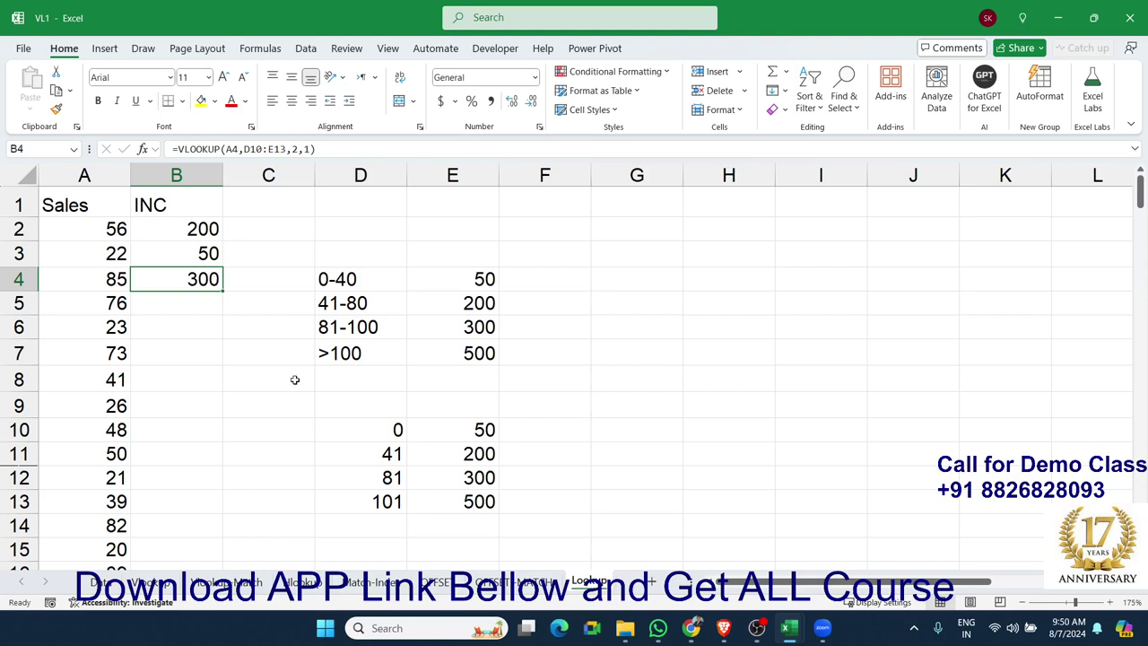
left_click_drag(376, 438, 385, 484)
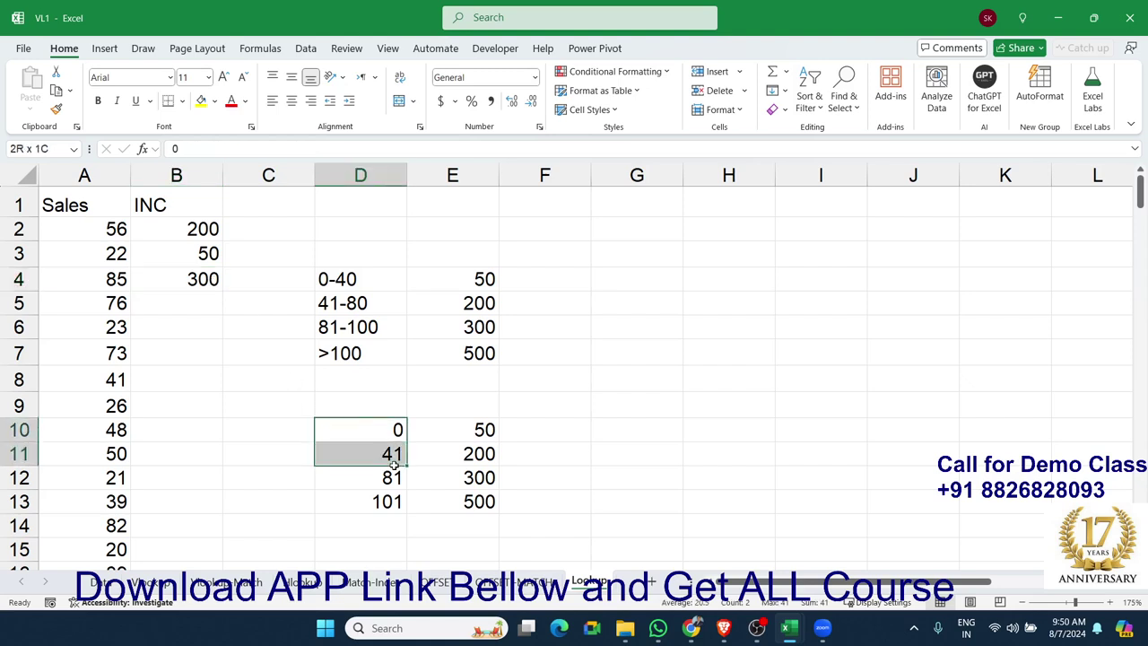
left_click(388, 524)
type("25")
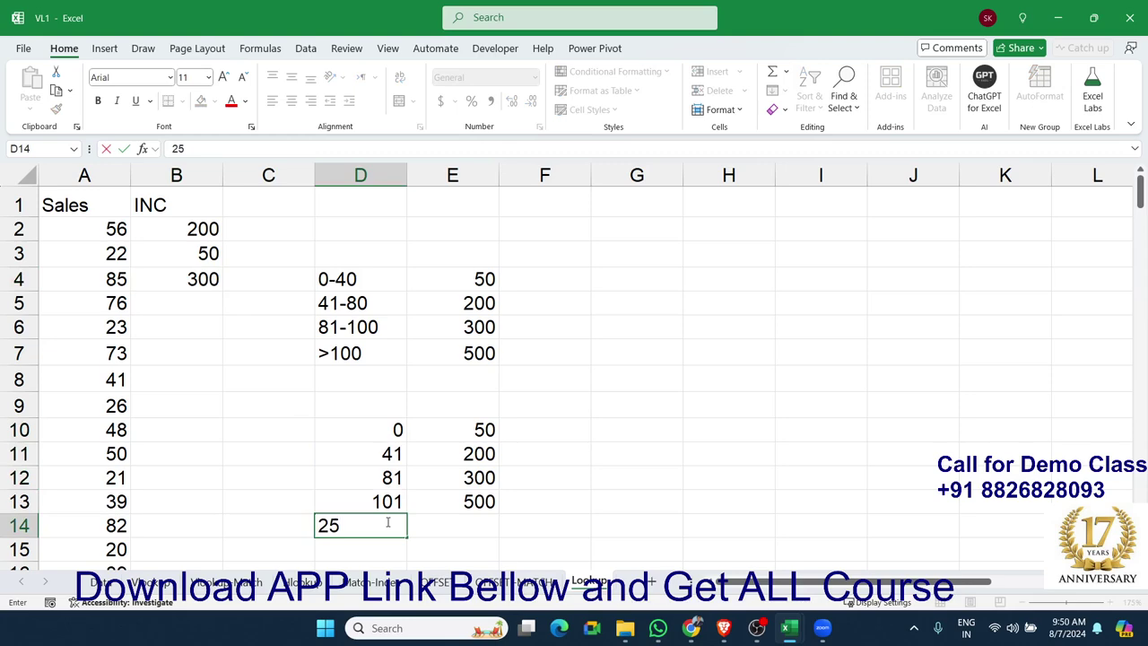
key("Escape")
left_click(385, 440)
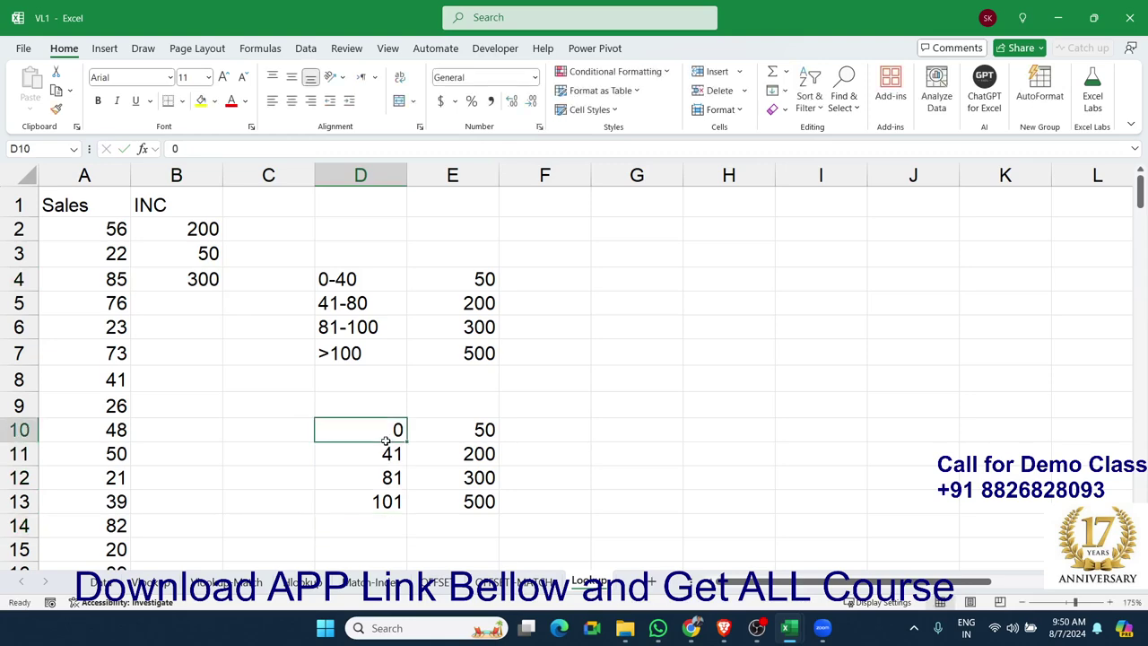
left_click_drag(385, 440, 459, 499)
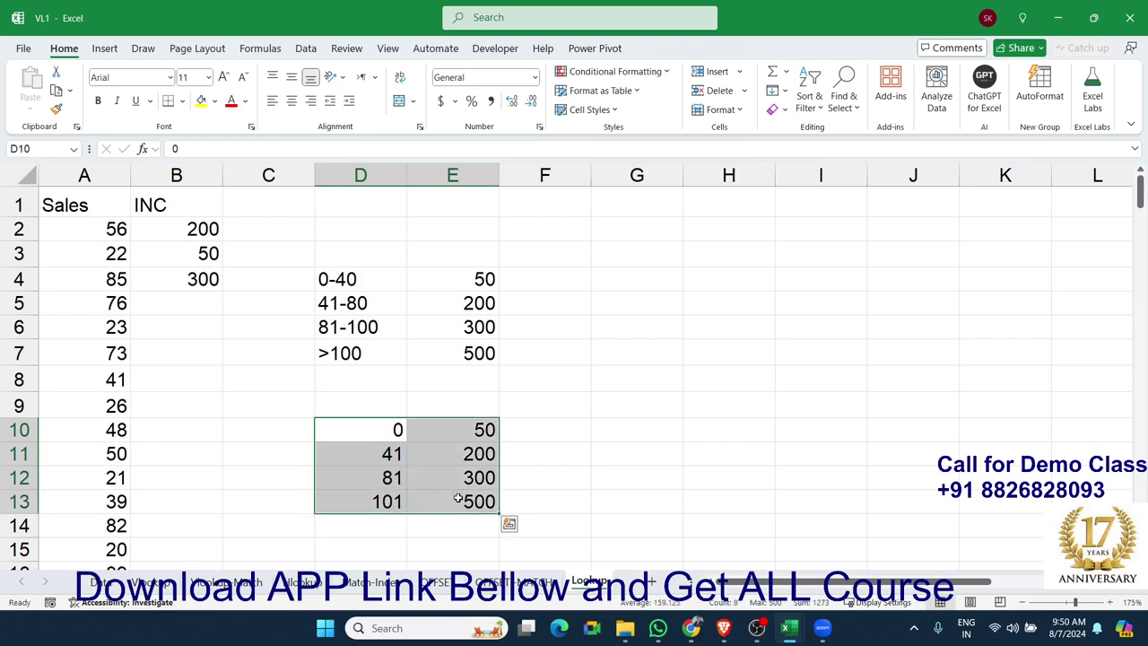
left_click(200, 301)
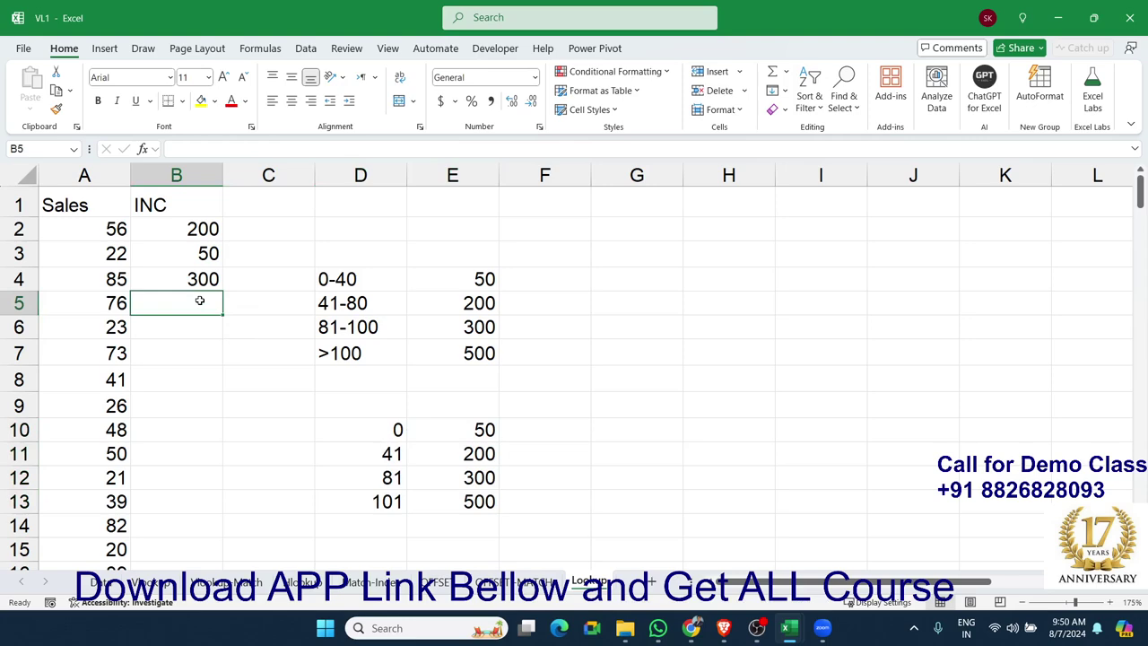
- Enter =LOOKUP(A5,D10:D13,E10:E13) in B5, returning 200 for the 76 sale
type("=loo")
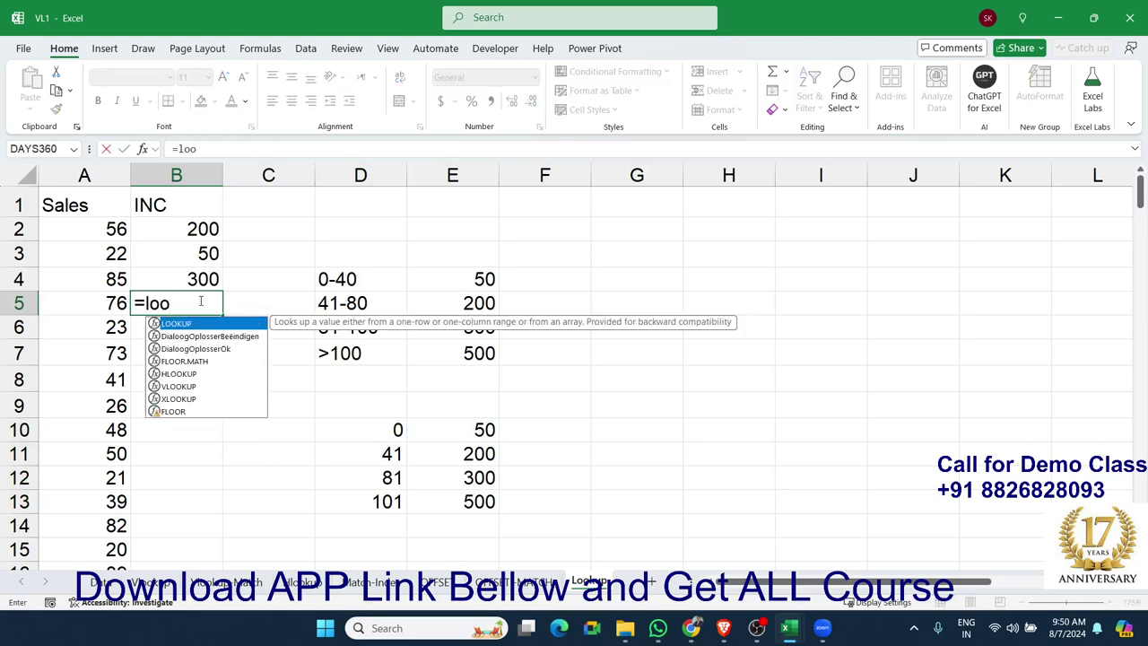
key("Tab")
key("Left")
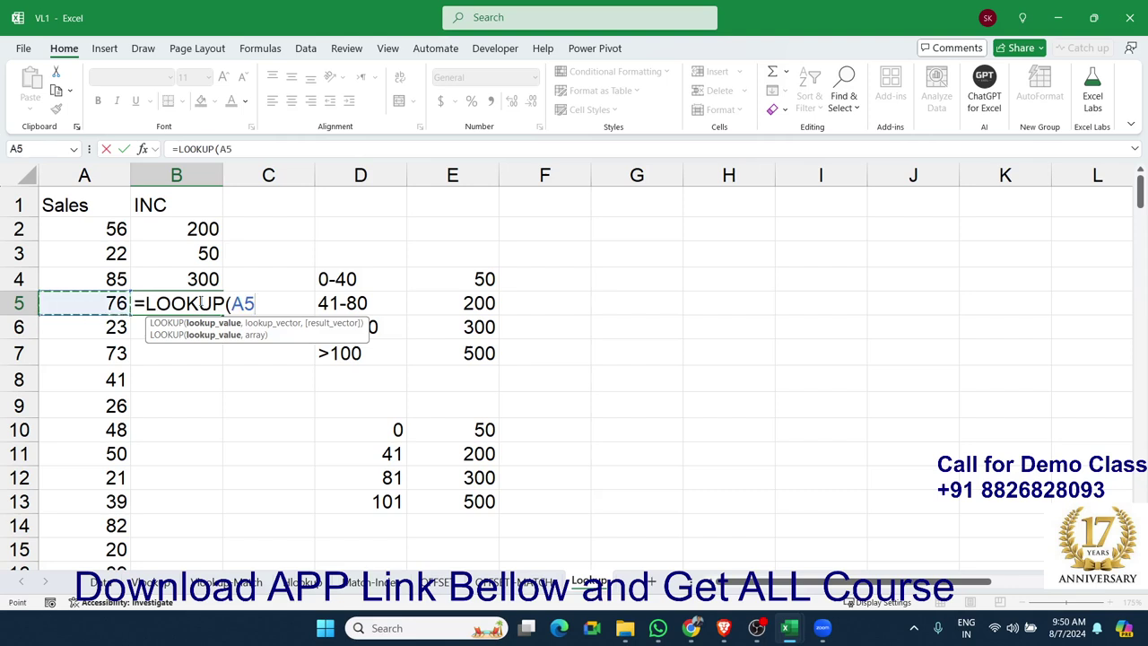
type(",")
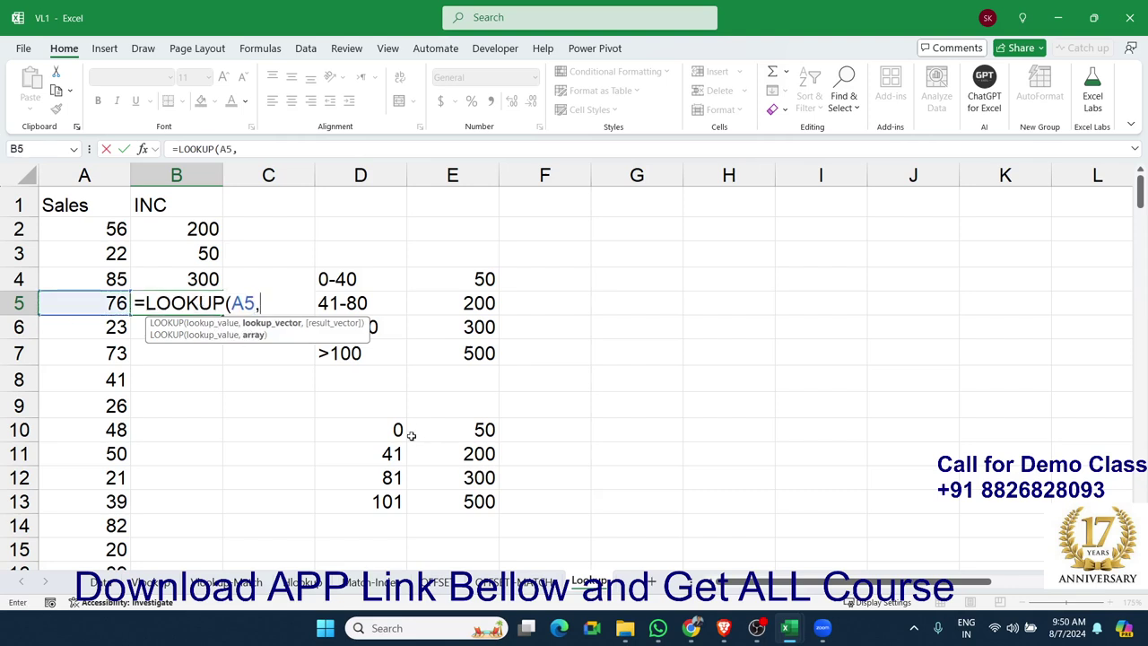
left_click(385, 439)
left_click_drag(385, 439, 385, 500)
type(",")
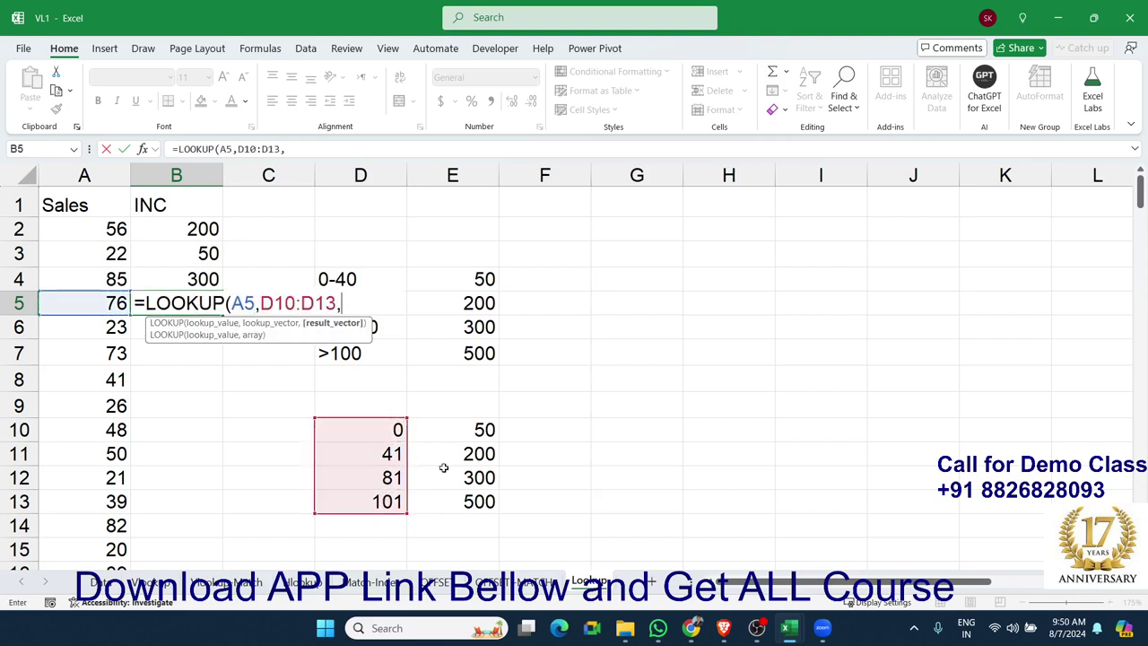
left_click_drag(459, 435, 469, 495)
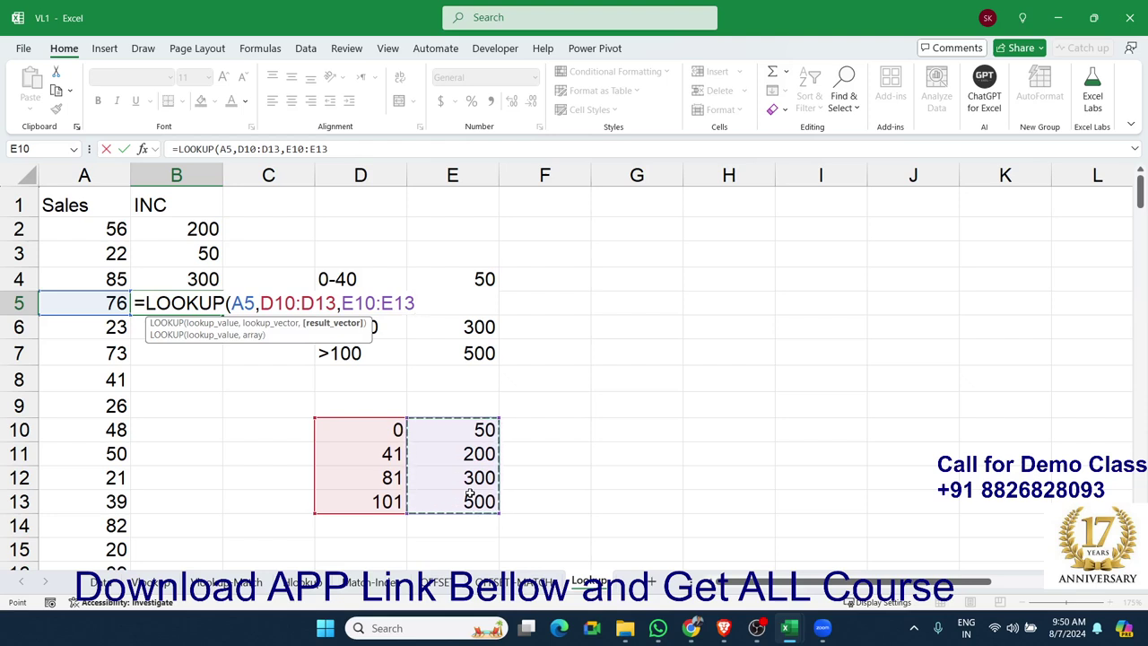
type(")")
key("Return")
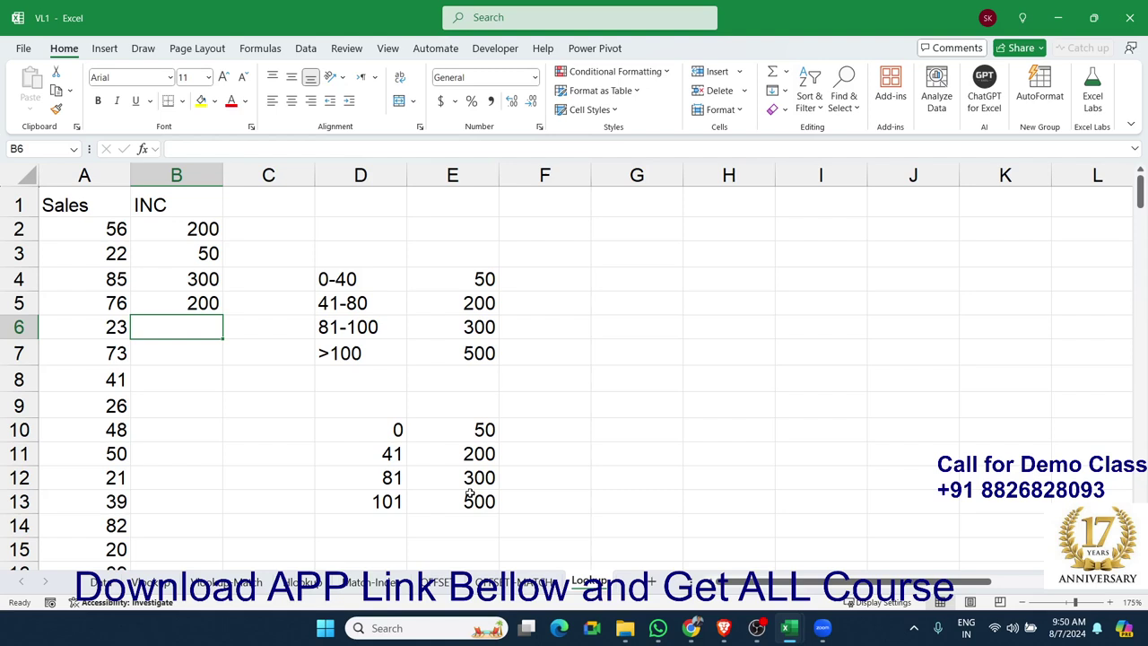
- Enter =LOOKUP(A6,{0,41,81,101},{50,200,300,500}) in B6, returning 50 for the 23 sale
type("=loo")
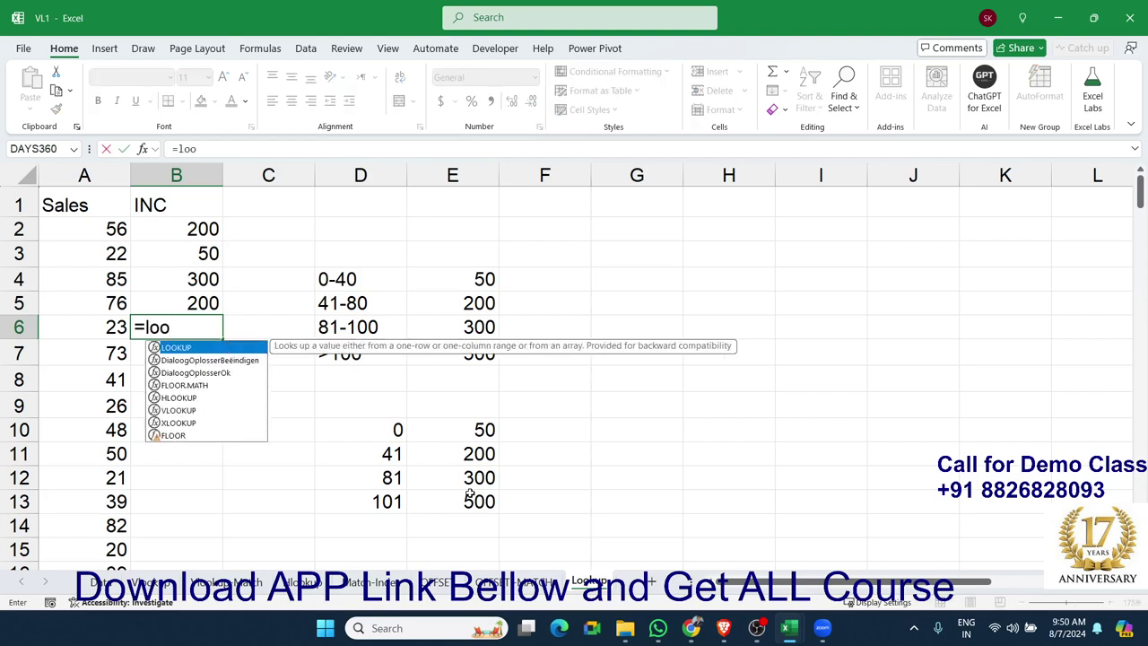
key("Tab")
key("Left")
type(",")
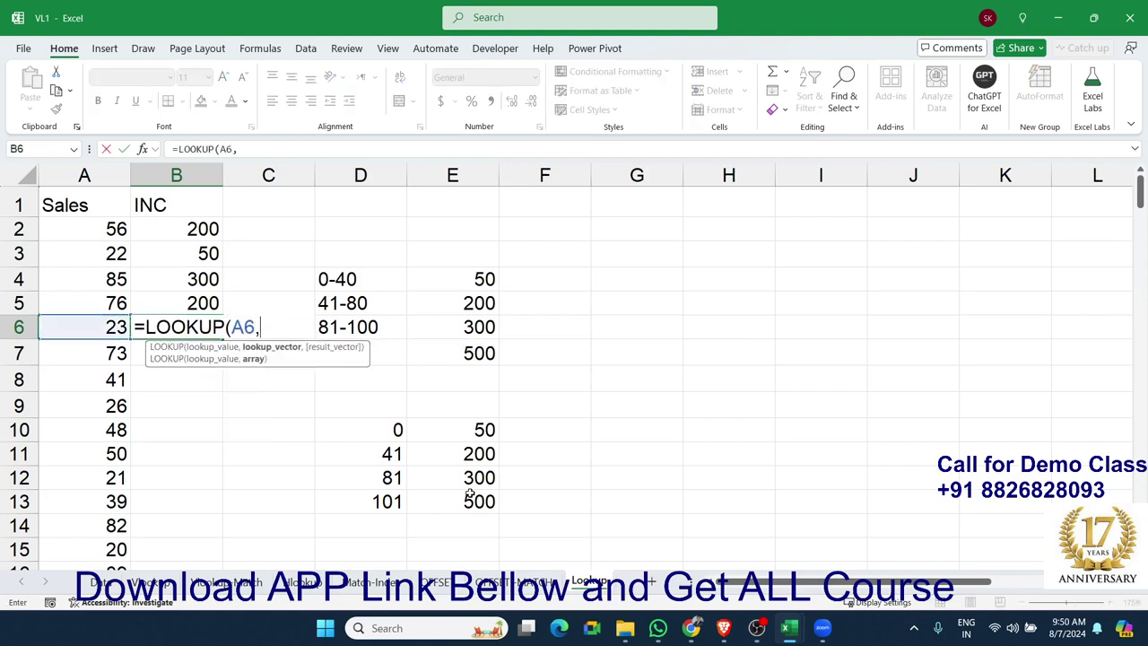
type("{")
type("0,")
type("41,81,")
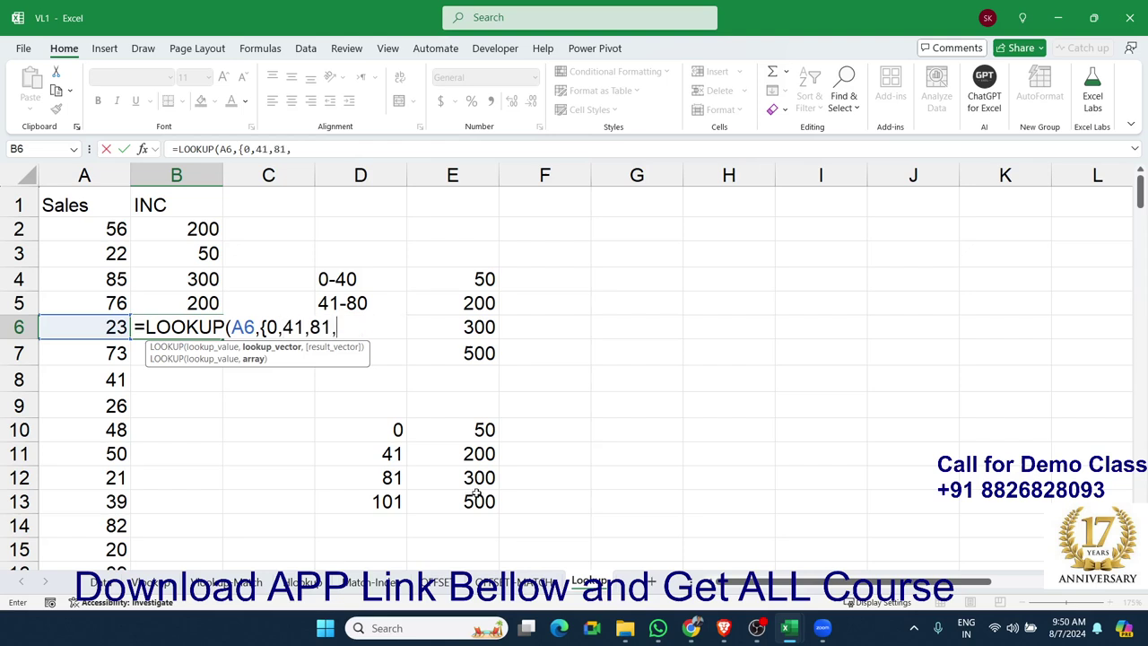
type("101}")
type(",{")
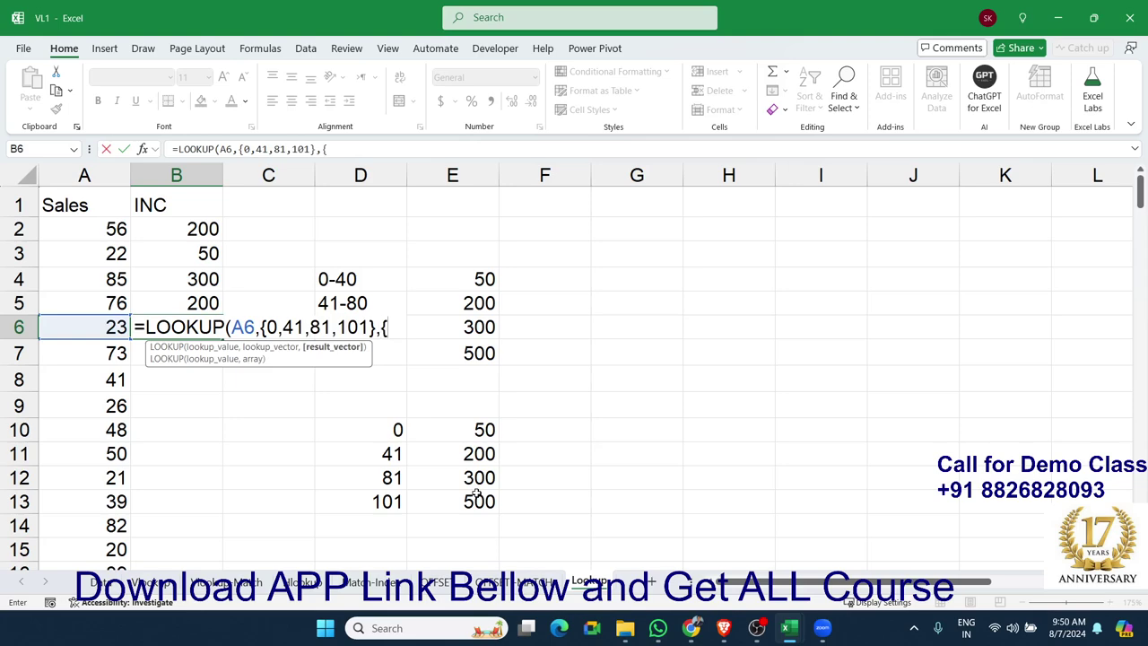
type("50,")
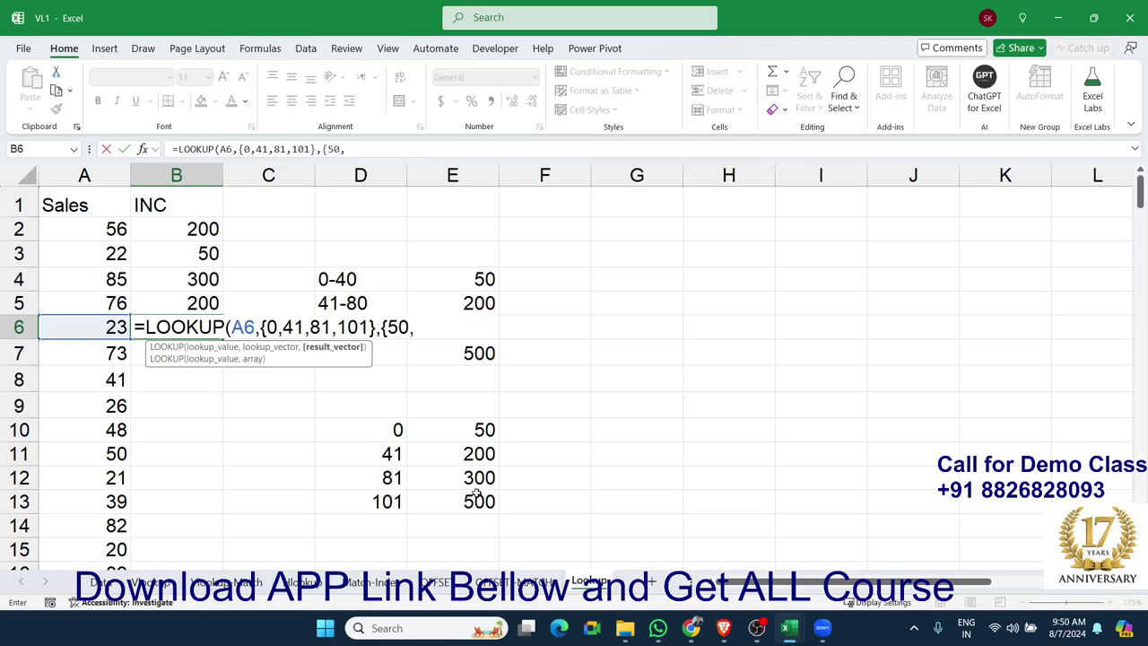
type("200,300,")
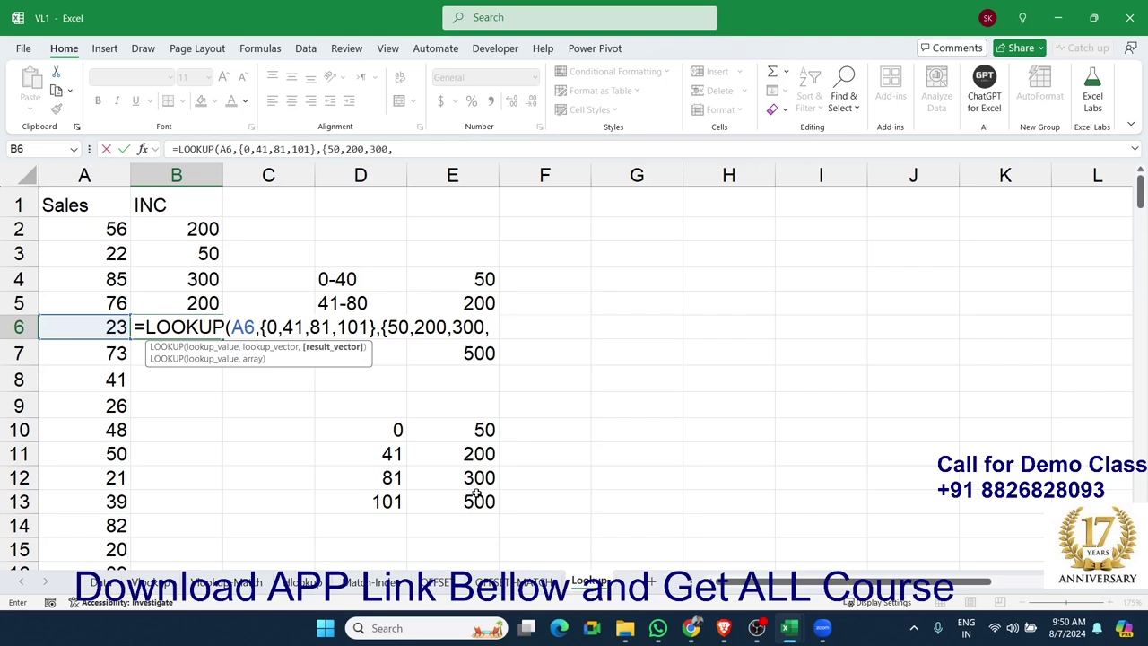
type("500})")
key("Return")
key("Up")
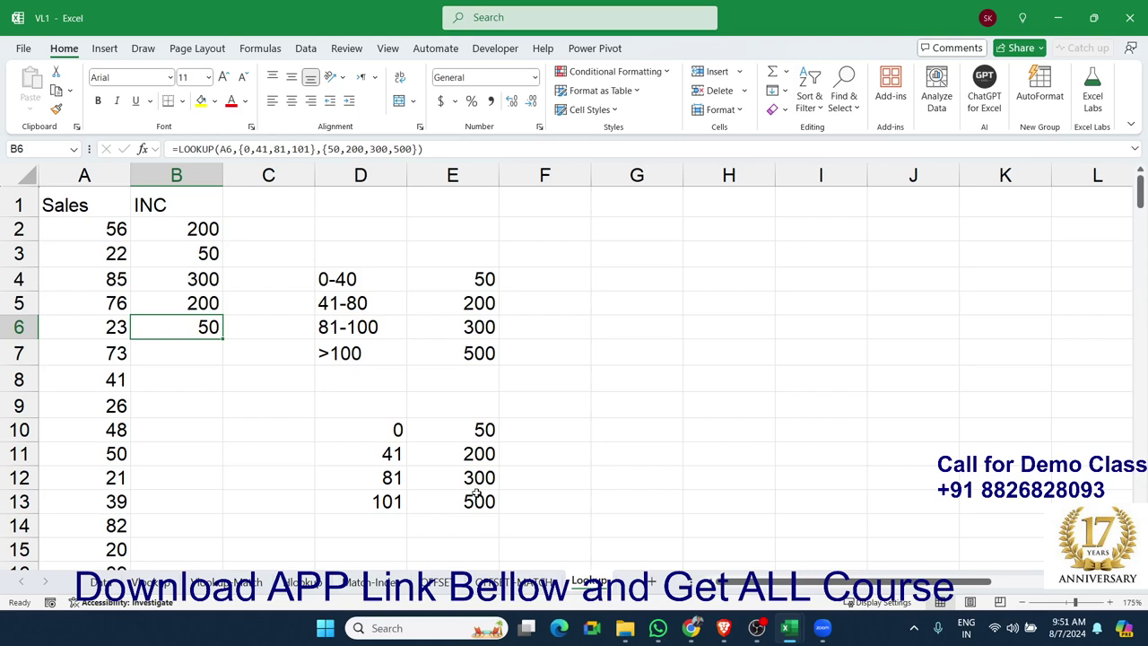
key("Up")
key("Up")
key("Up")
key("Up")
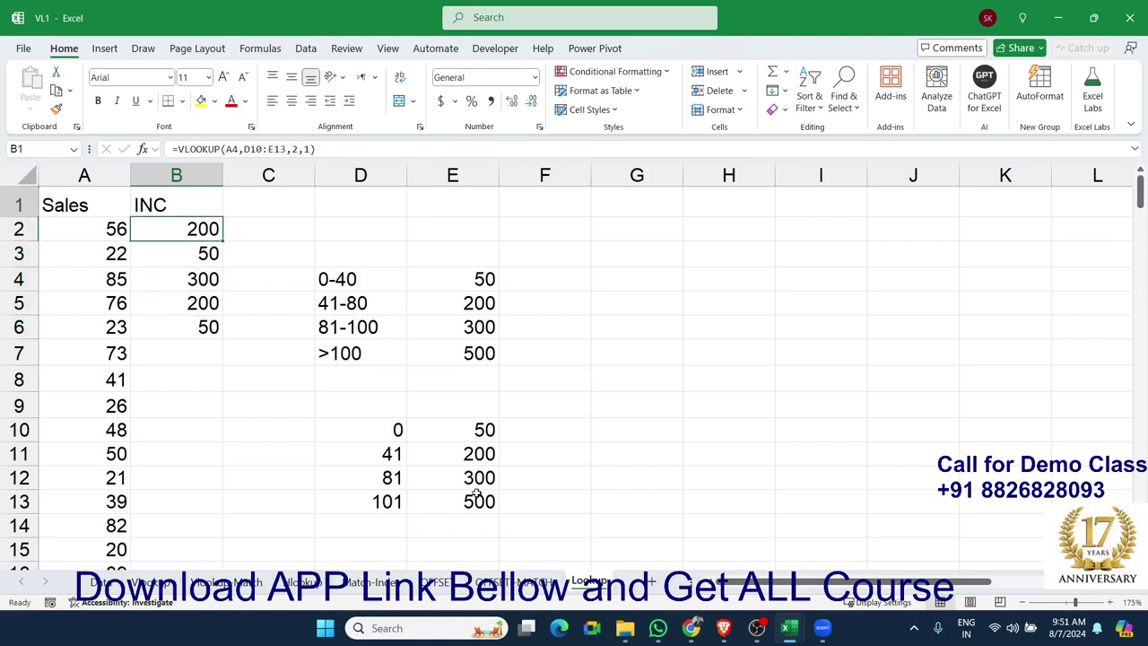
key("Up")
key("Down")
key("Down")
key("Down")
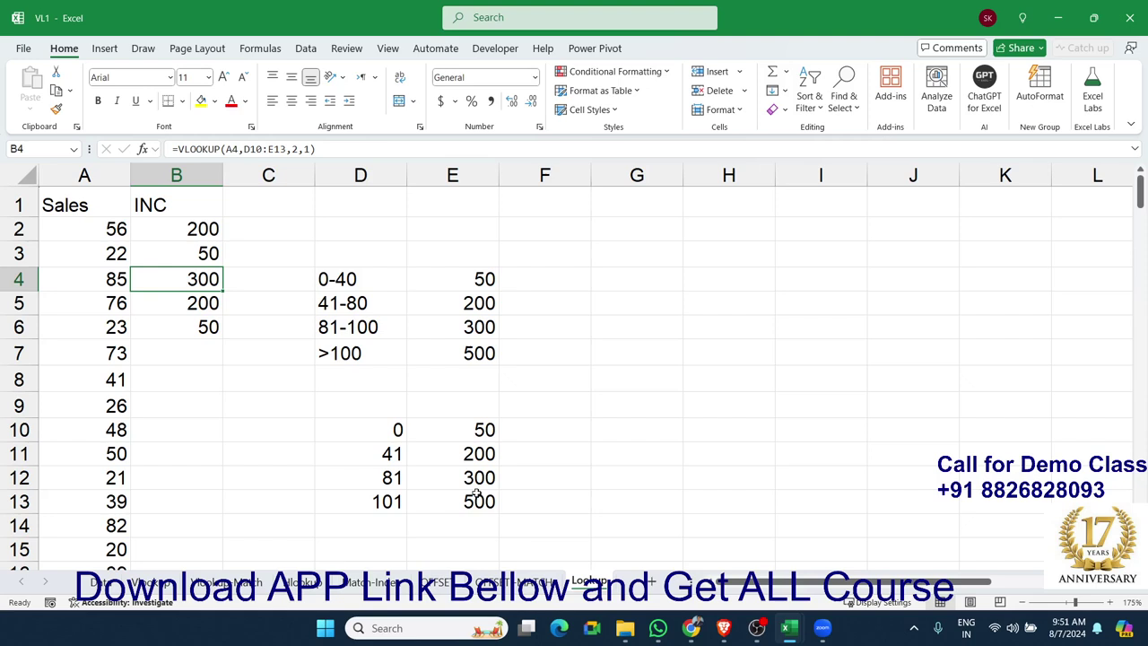
key("Down")
key("Down")
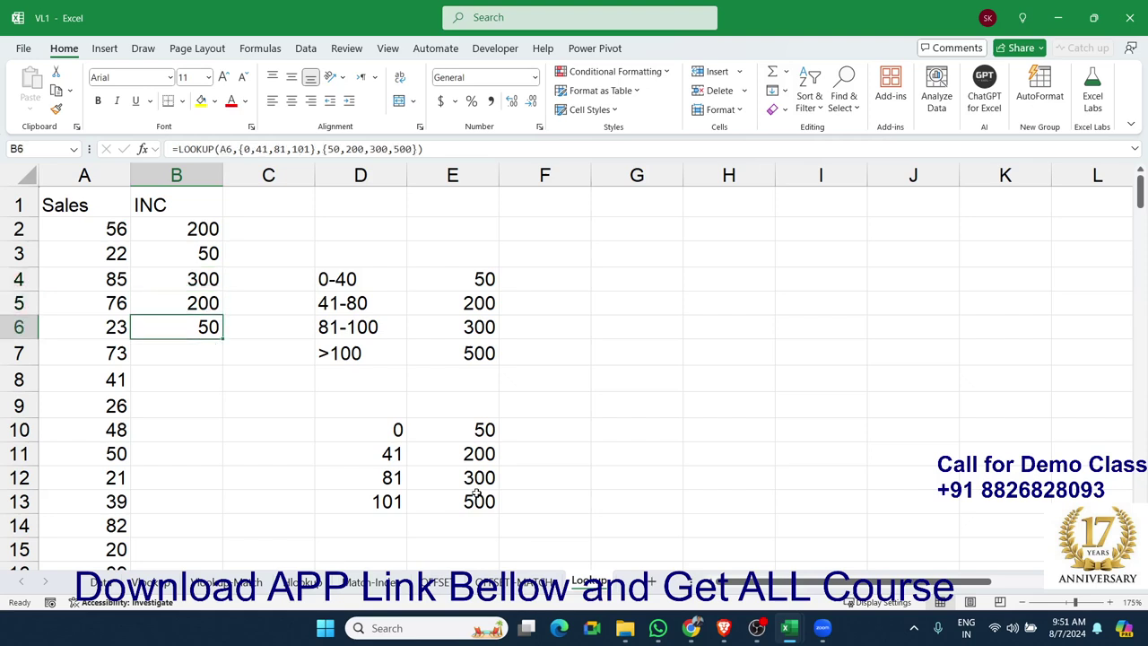